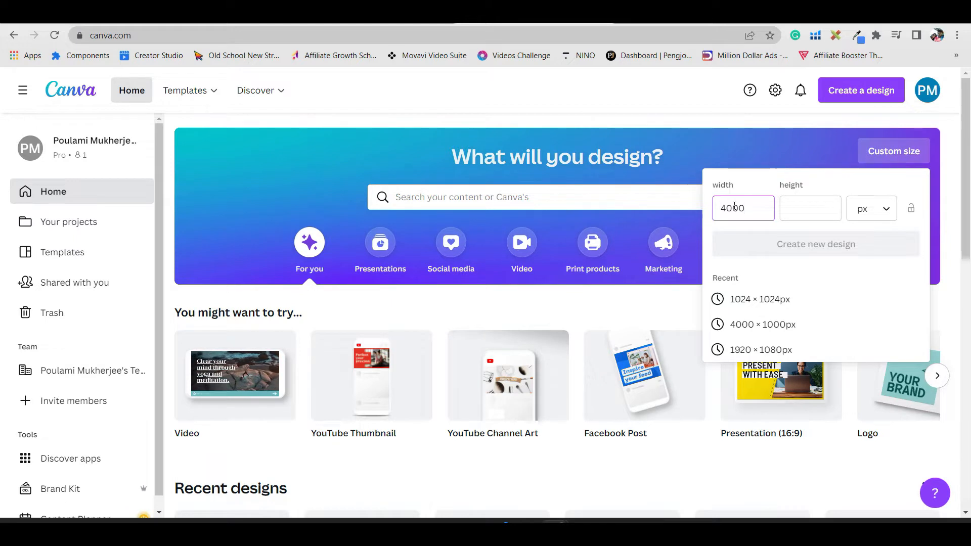
# Set the custom size height to 1000 px and create the new 4000 × 1000 px design.
pyautogui.click(811, 204)
pyautogui.write('1000')
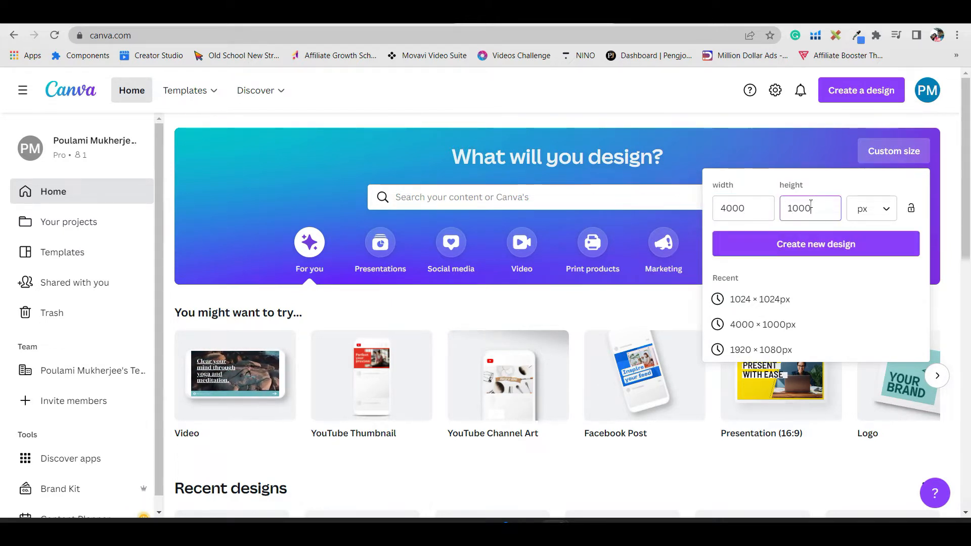
pyautogui.click(862, 245)
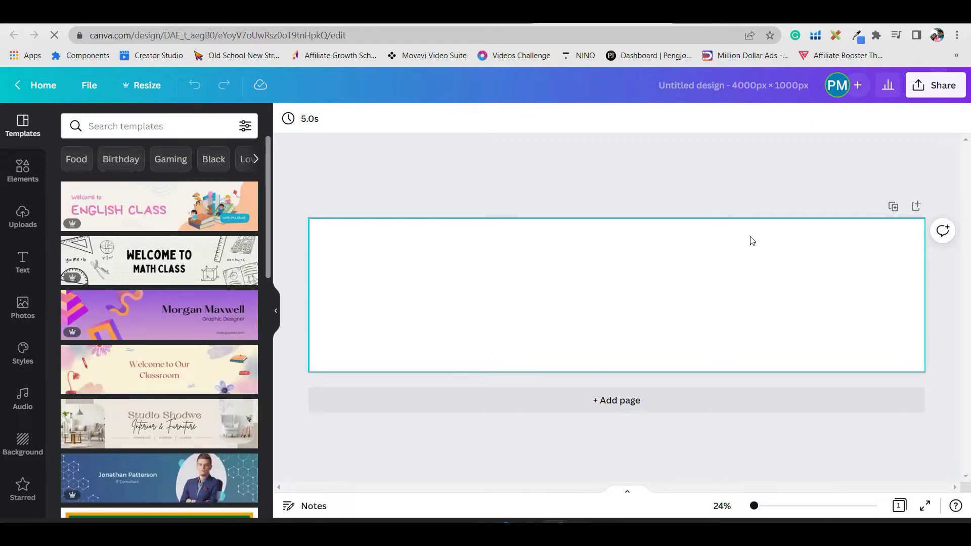
# Turn on the rulers and guides and the margins for the blank design.
pyautogui.click(94, 87)
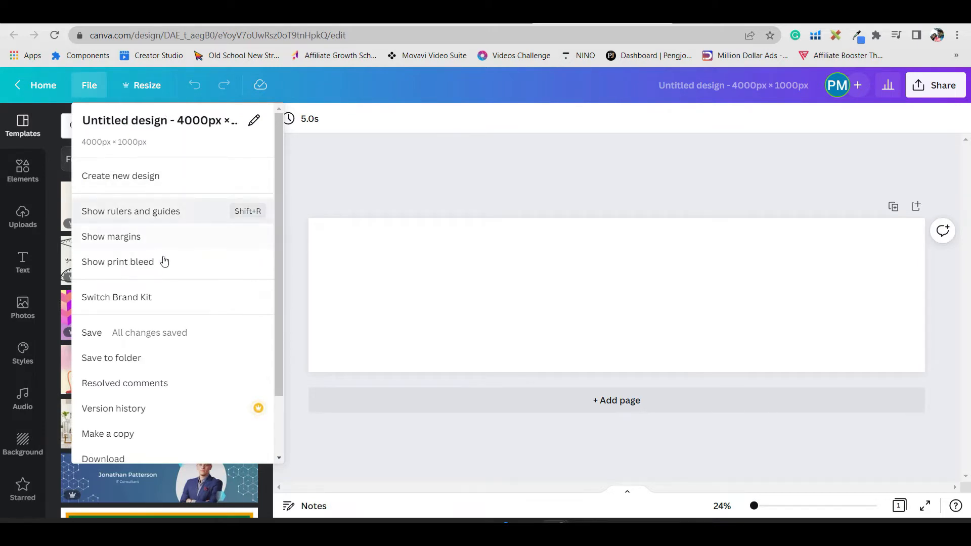
pyautogui.click(178, 214)
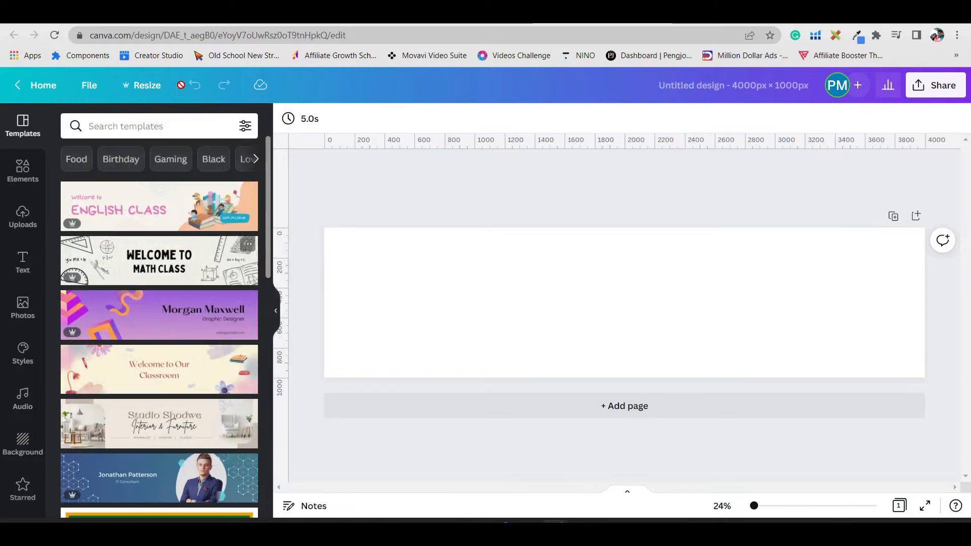
pyautogui.click(88, 85)
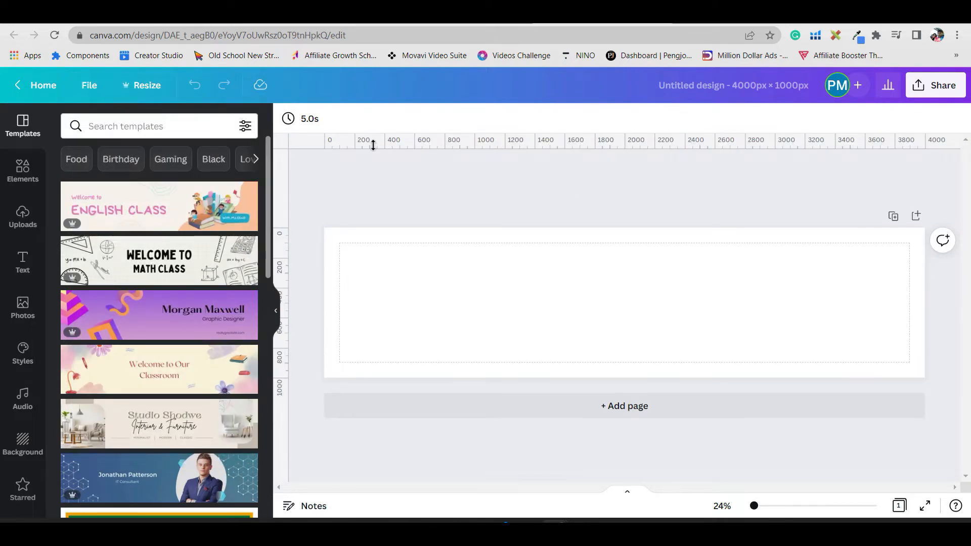
# Place vertical guides at about 1000, 2200 and 3200 px across the page and hide the margins.
pyautogui.moveTo(315, 187); pyautogui.dragTo(475, 184)
pyautogui.moveTo(379, 189); pyautogui.dragTo(655, 173)
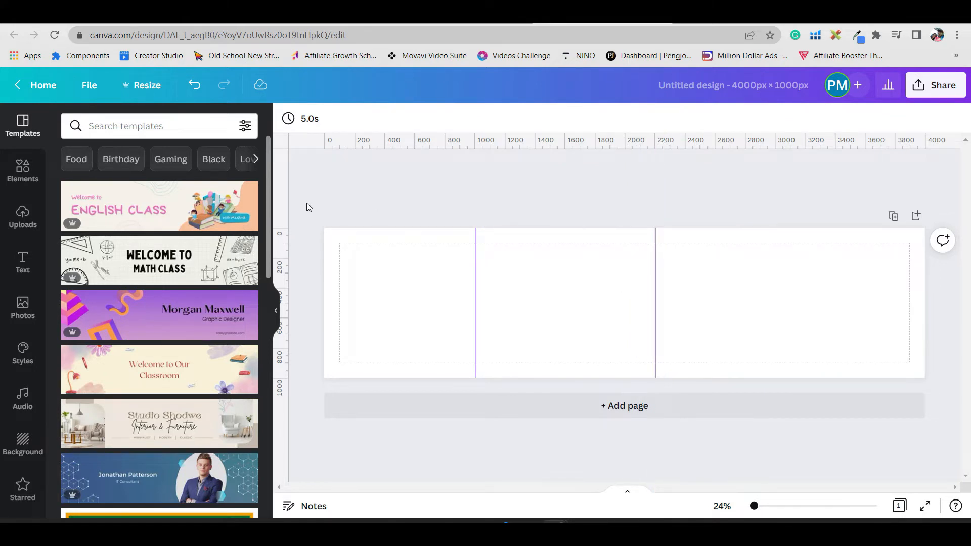
pyautogui.moveTo(287, 206); pyautogui.dragTo(806, 193)
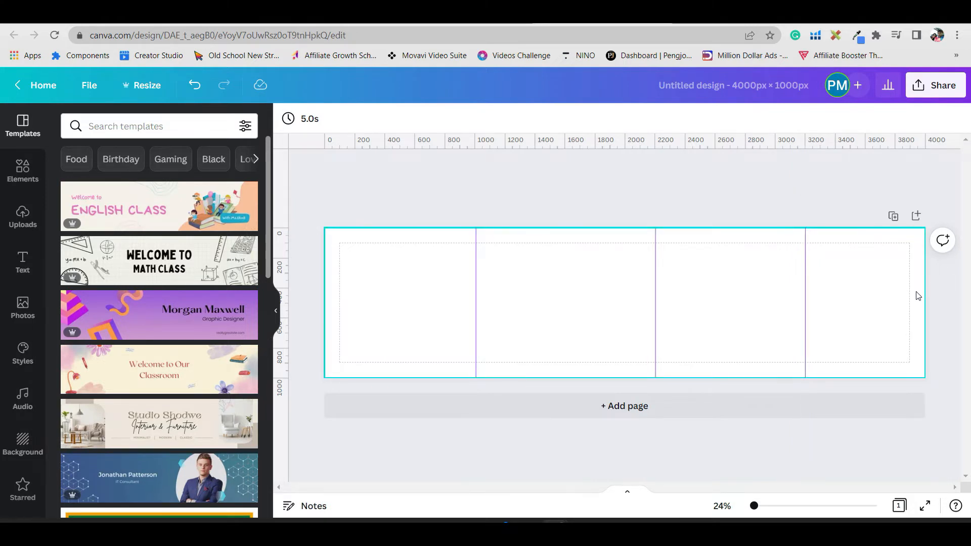
pyautogui.click(89, 85)
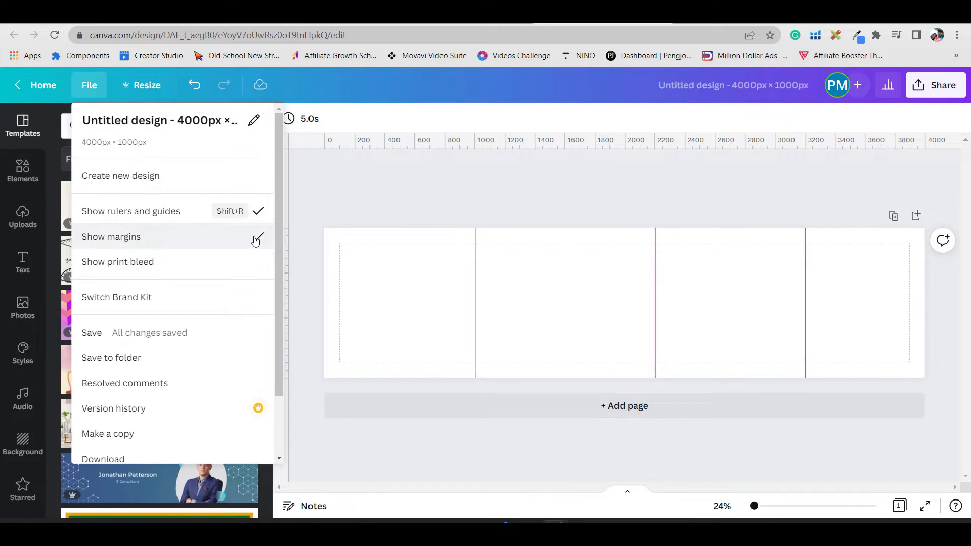
pyautogui.click(256, 241)
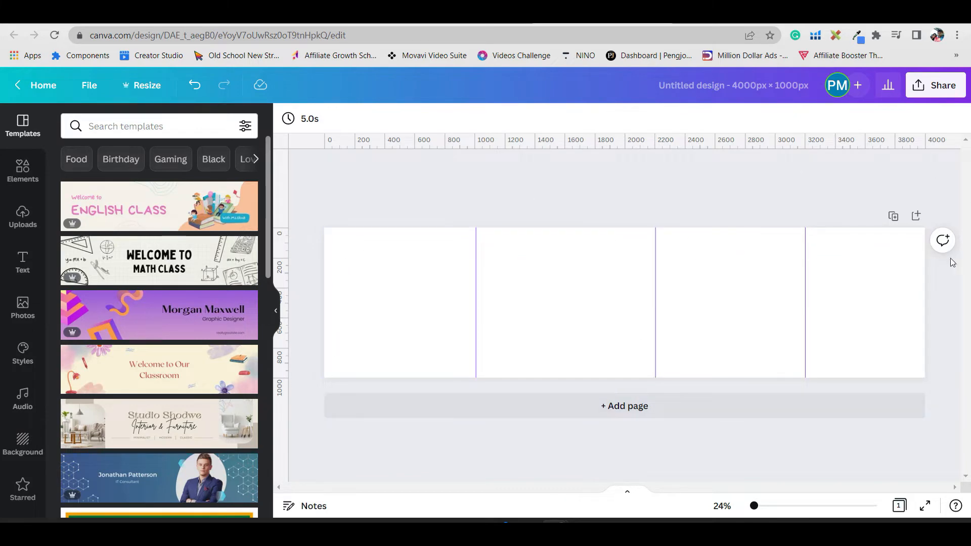
# Look through the suggested banner templates for a suitable layout.
pyautogui.scroll(-3, 132, 262)
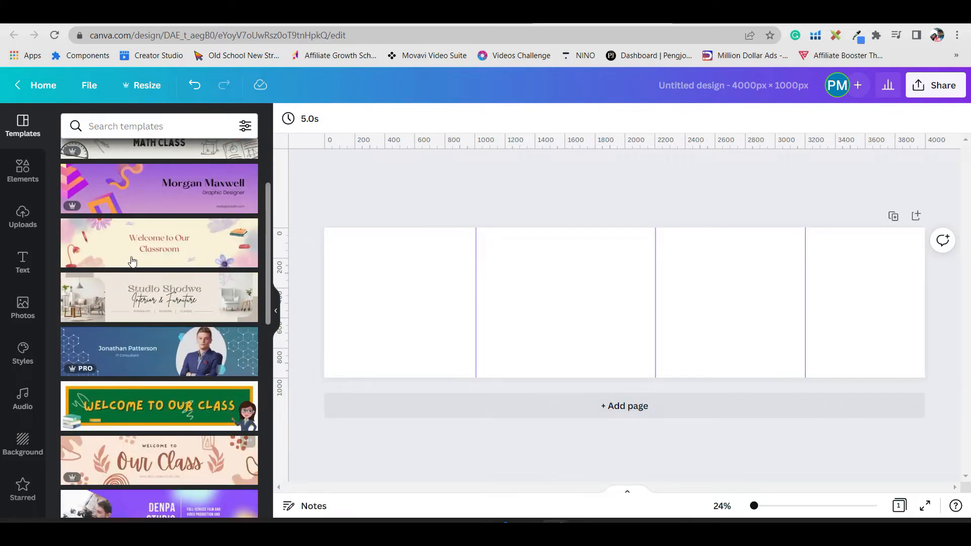
pyautogui.scroll(-6, 99, 303)
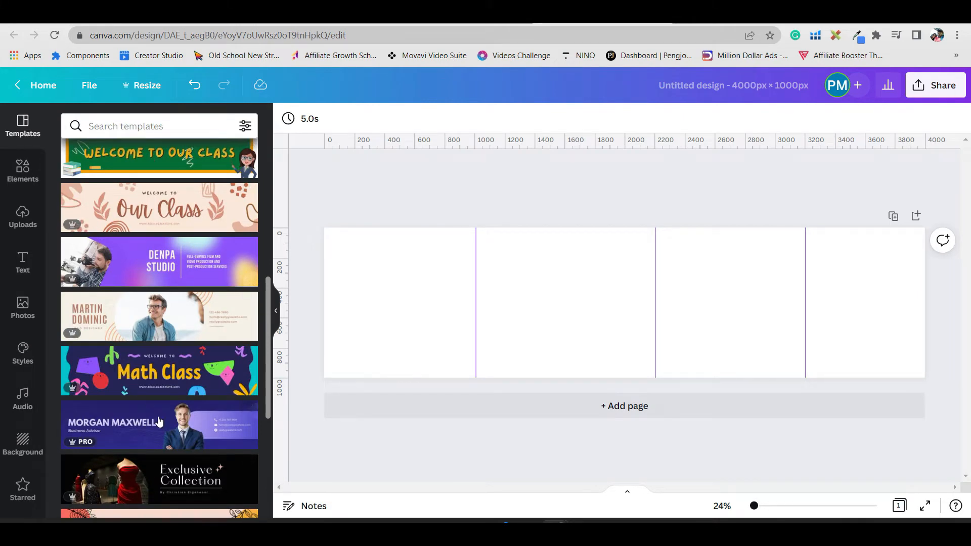
pyautogui.scroll(-6, 158, 422)
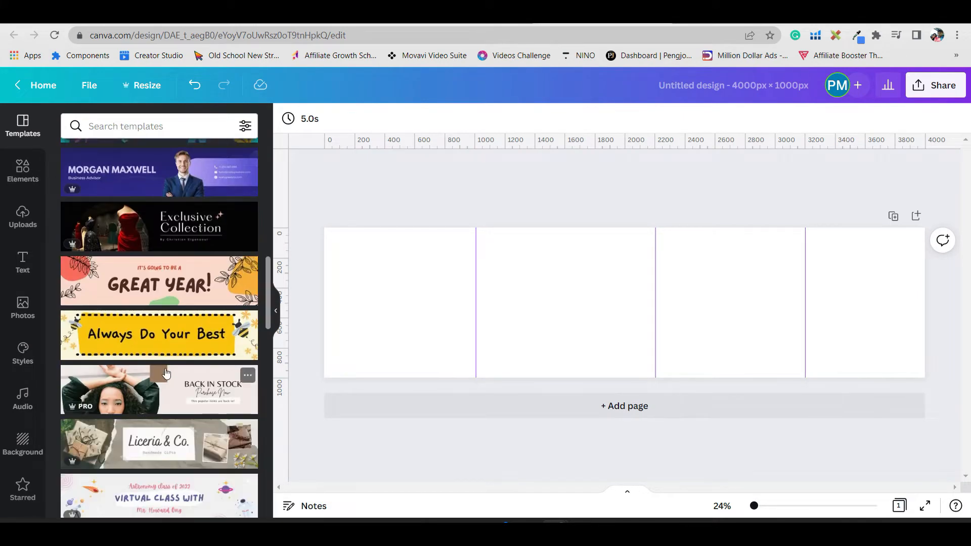
pyautogui.scroll(-3, 152, 455)
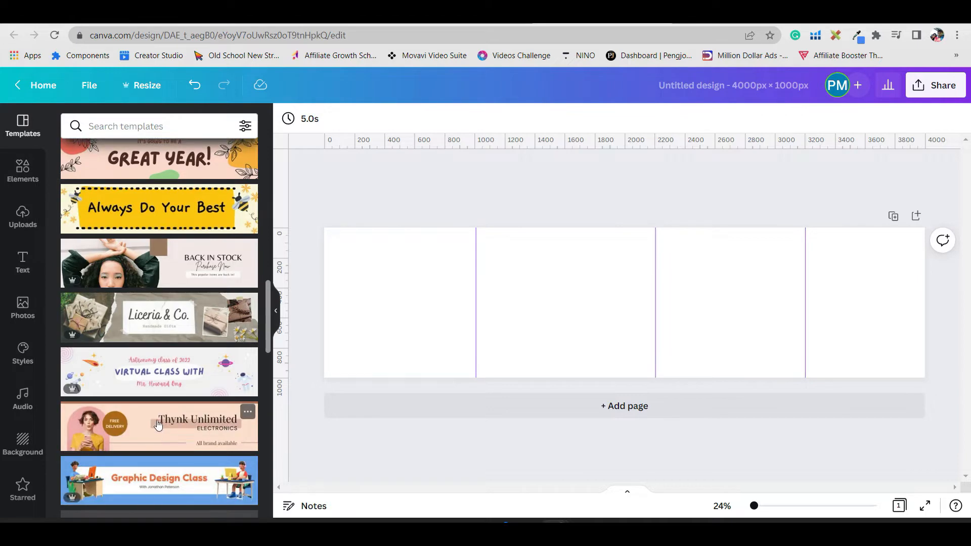
pyautogui.scroll(-5, 158, 422)
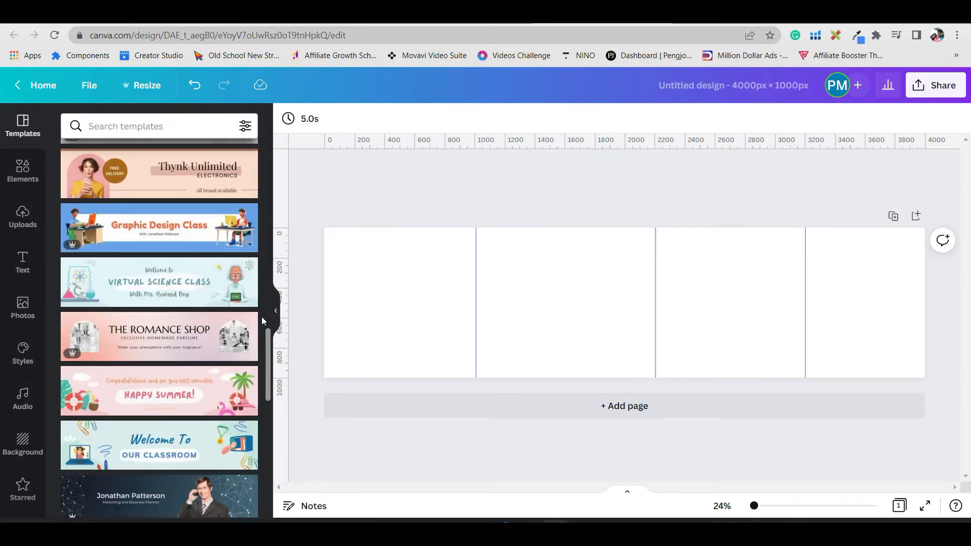
pyautogui.scroll(-3, 183, 422)
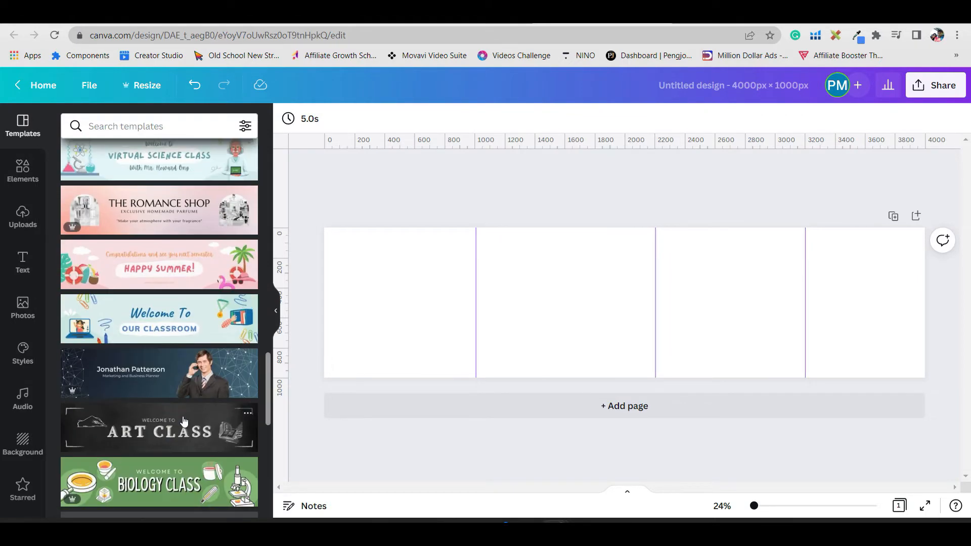
pyautogui.scroll(-3, 183, 421)
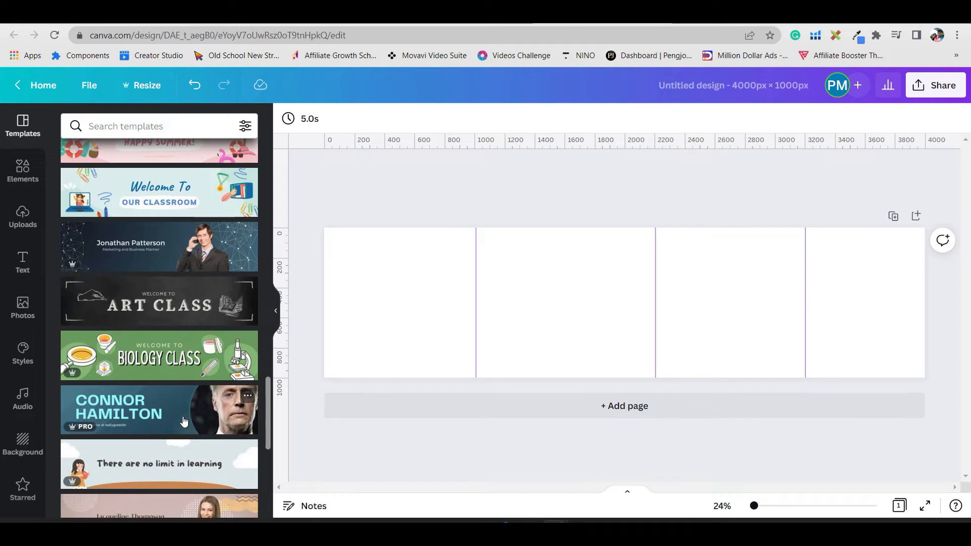
pyautogui.scroll(-4, 211, 423)
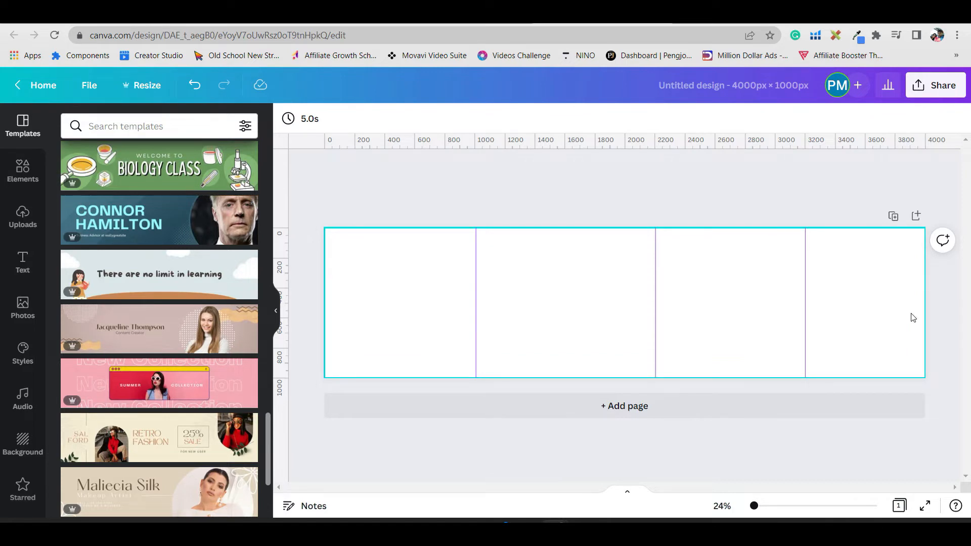
pyautogui.scroll(-10, 224, 390)
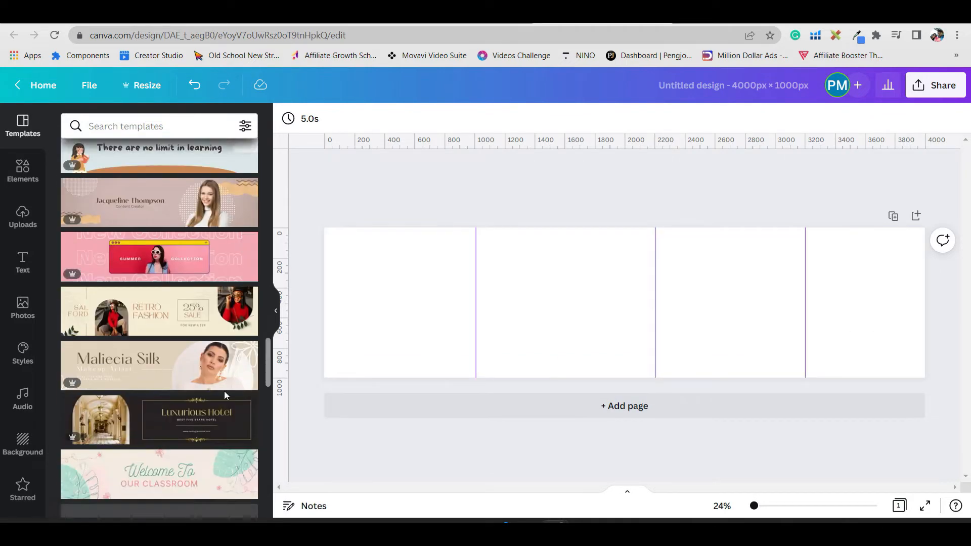
# Search the templates for "food" and apply the black "Delicious FOOD MENU" template with the pasta plate.
pyautogui.click(163, 127)
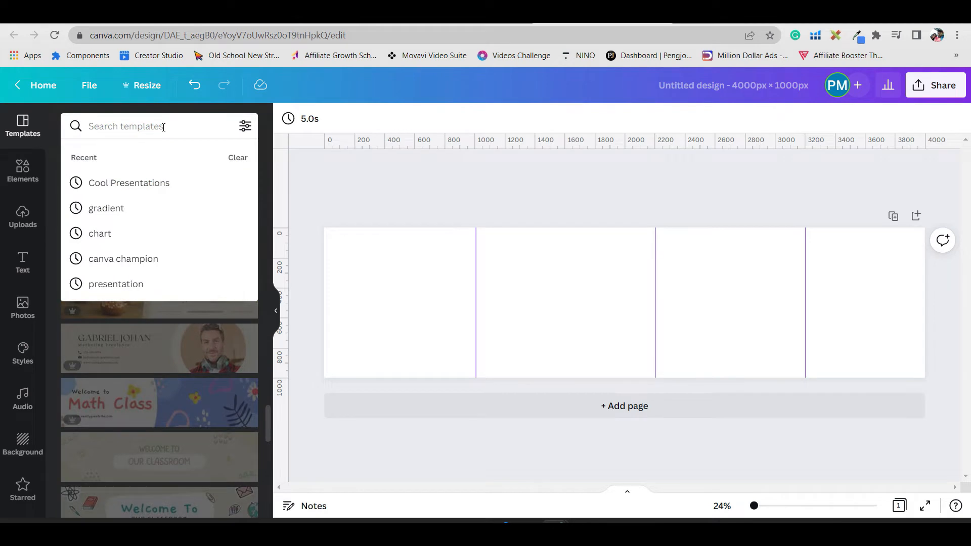
pyautogui.write('food')
pyautogui.press('Return')
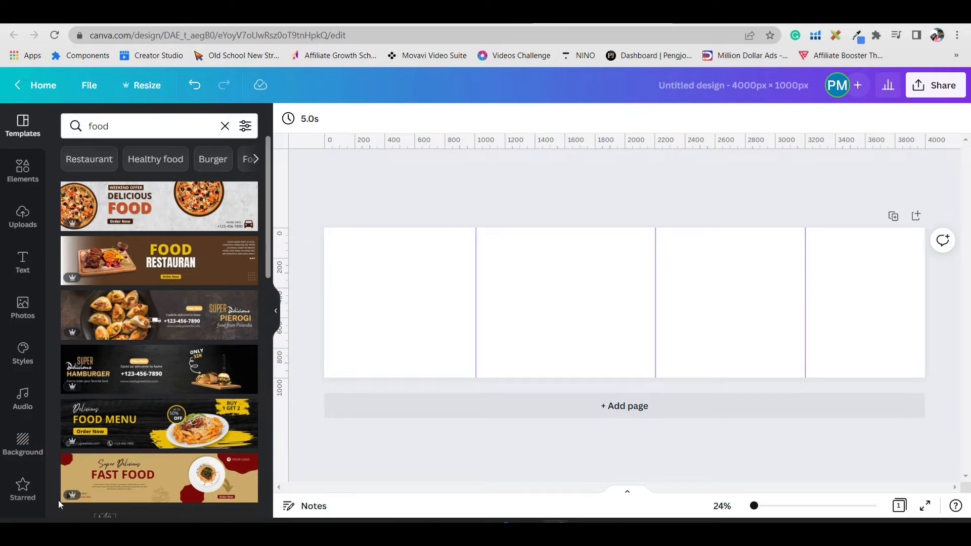
pyautogui.click(140, 424)
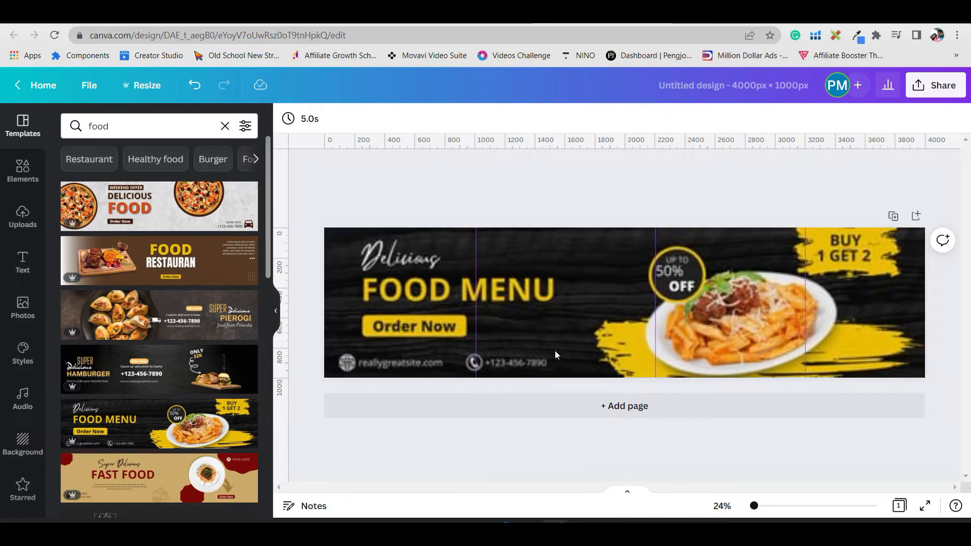
# Narrow the FOOD MENU heading to about 701 px wide and shift it and the Delicious text slightly up and left.
pyautogui.click(583, 282)
pyautogui.click(587, 286)
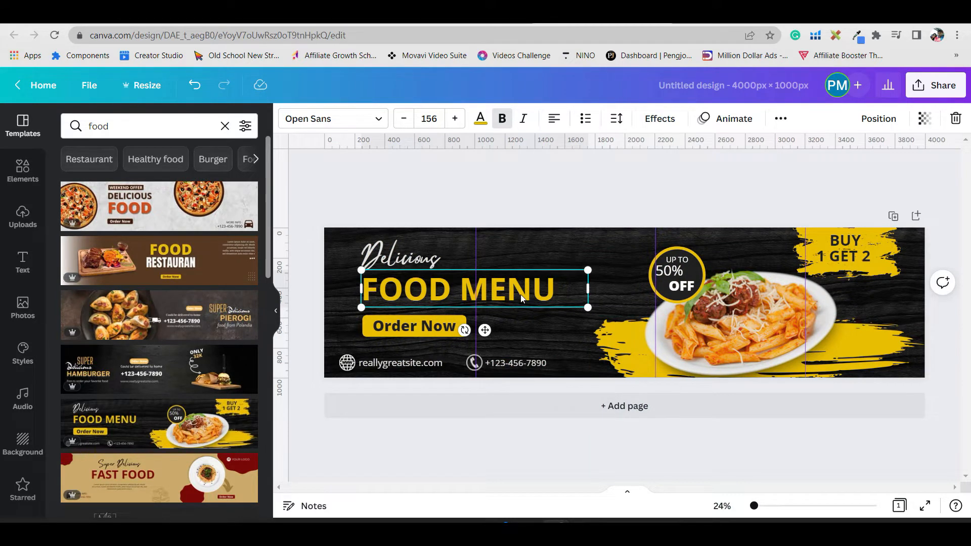
pyautogui.moveTo(587, 286); pyautogui.dragTo(464, 293)
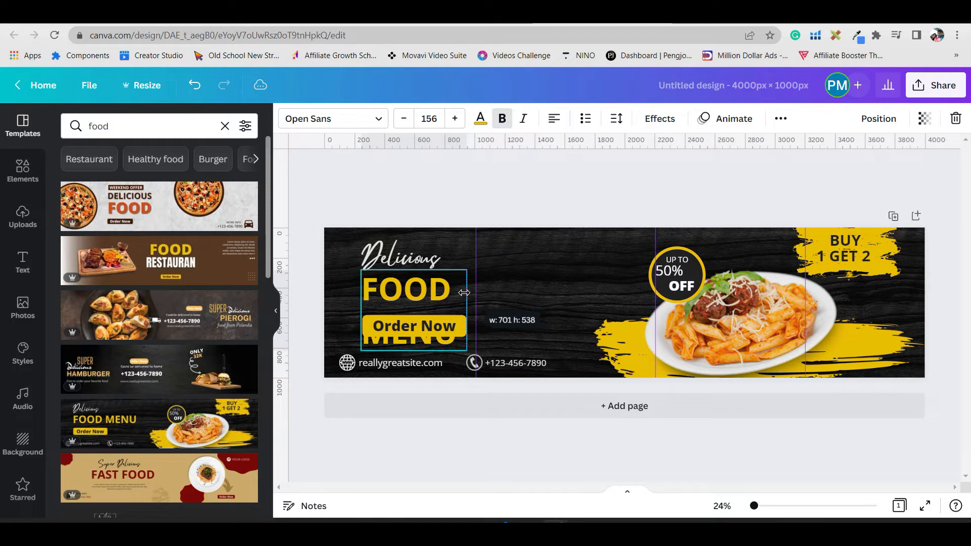
pyautogui.moveTo(399, 261); pyautogui.dragTo(394, 250)
pyautogui.moveTo(421, 298); pyautogui.dragTo(415, 292)
# Delete the Order Now text, its yellow button shape and the FOOD MENU heading.
pyautogui.click(420, 323)
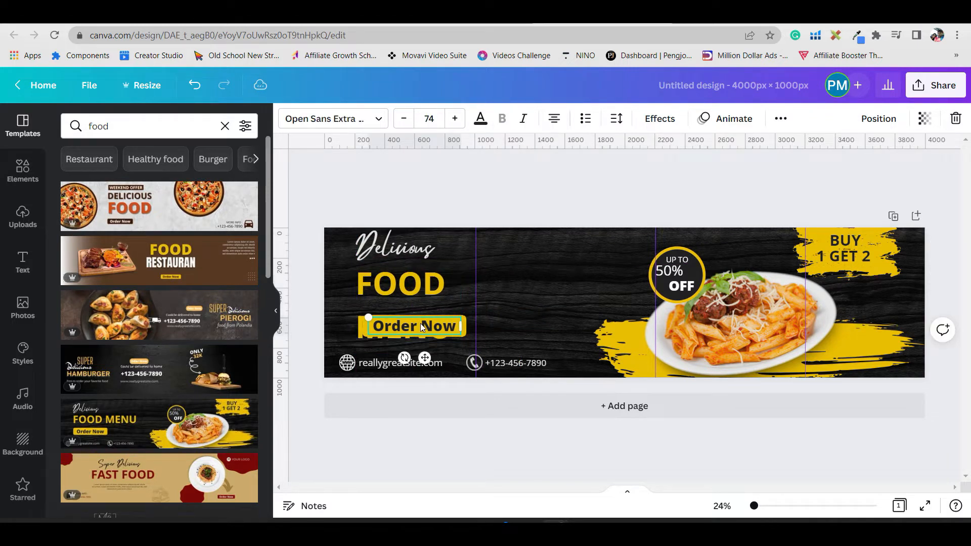
pyautogui.press('Delete')
pyautogui.click(421, 324)
pyautogui.press('Delete')
pyautogui.click(420, 326)
pyautogui.press('Delete')
# Delete the website text, globe icon, phone icon and phone number along the banner's lower edge.
pyautogui.click(410, 363)
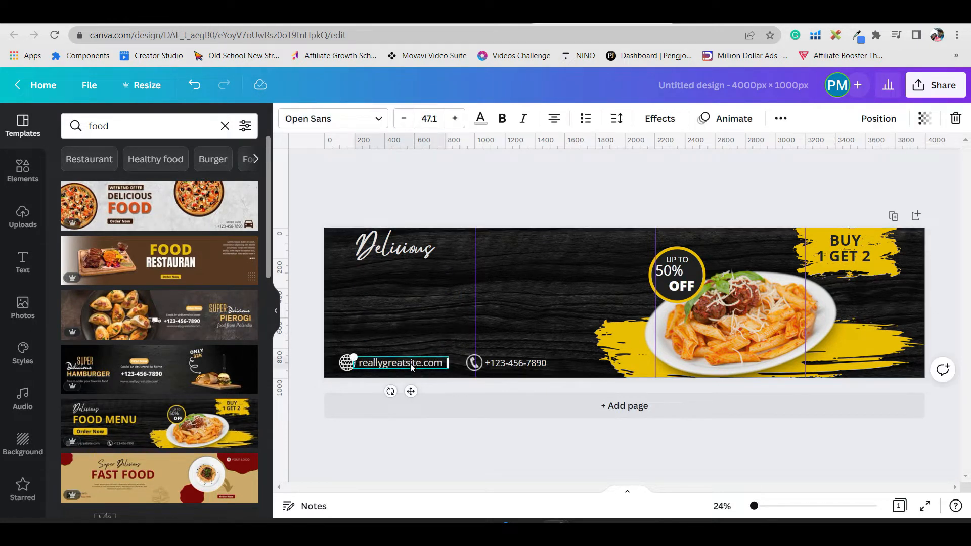
pyautogui.press('Delete')
pyautogui.click(347, 362)
pyautogui.press('Delete')
pyautogui.click(474, 363)
pyautogui.press('Delete')
pyautogui.click(504, 364)
pyautogui.press('Delete')
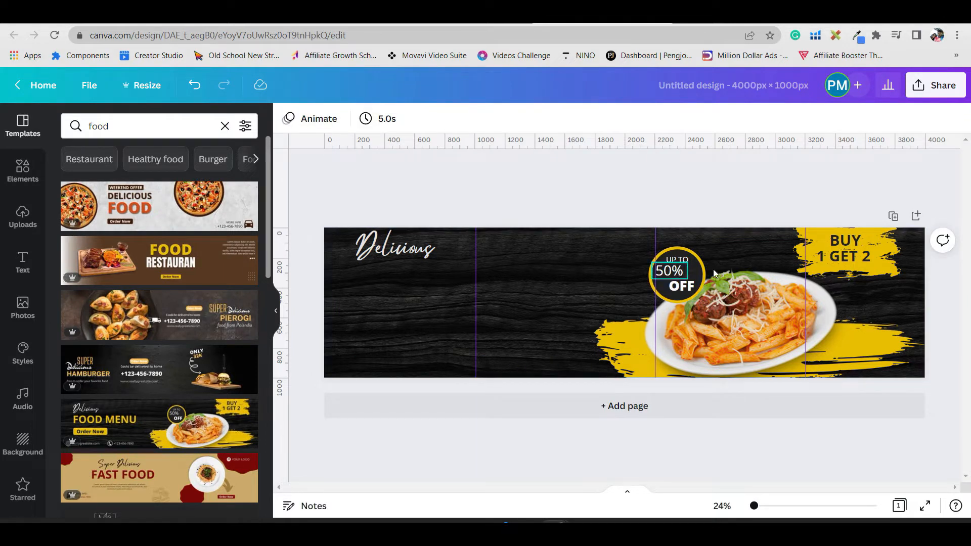
# Delete the BUY 1 GET 2 text from the upper yellow brush stroke.
pyautogui.click(824, 258)
pyautogui.press('Delete')
pyautogui.click(839, 244)
pyautogui.press('Delete')
# Move the pasta plate and its yellow brush stroke left across the 2200 px guide, and shift the upper brush stroke slightly left.
pyautogui.click(747, 315)
pyautogui.moveTo(748, 315); pyautogui.dragTo(670, 316)
pyautogui.moveTo(666, 352); pyautogui.dragTo(667, 353)
pyautogui.moveTo(827, 356); pyautogui.dragTo(740, 353)
pyautogui.moveTo(847, 269); pyautogui.dragTo(820, 272)
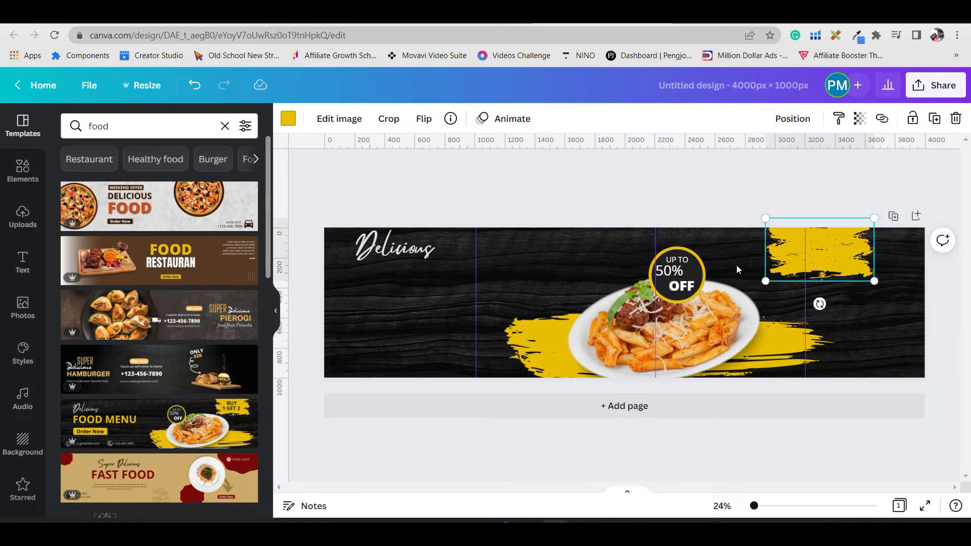
# Delete the UP TO 50% OFF badge and its remaining text, and move the Delicious text slightly left and down.
pyautogui.click(672, 271)
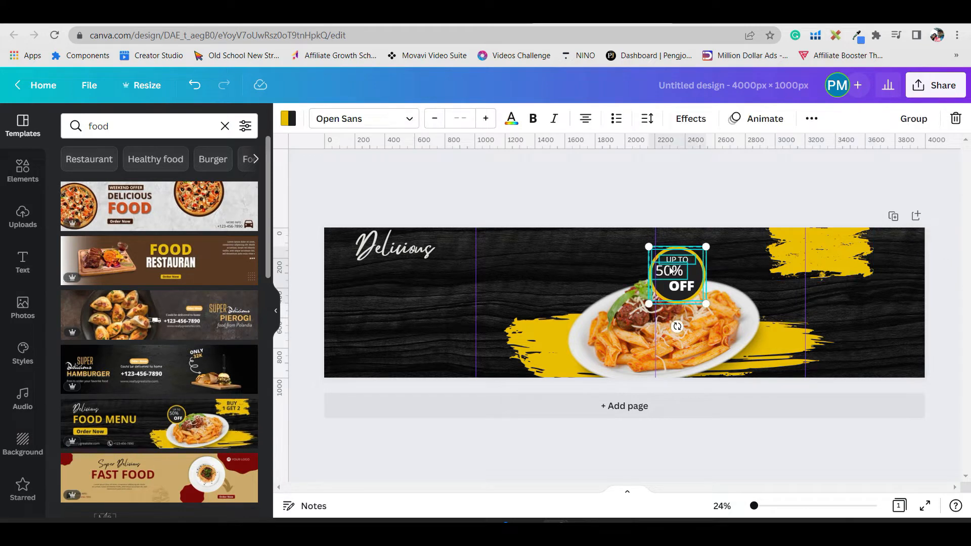
pyautogui.press('Delete')
pyautogui.click(679, 279)
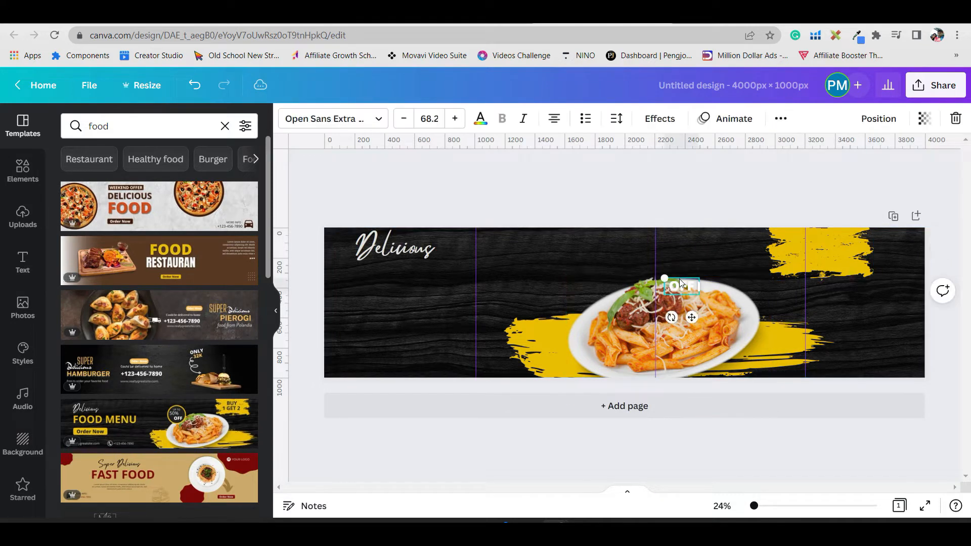
pyautogui.press('Delete')
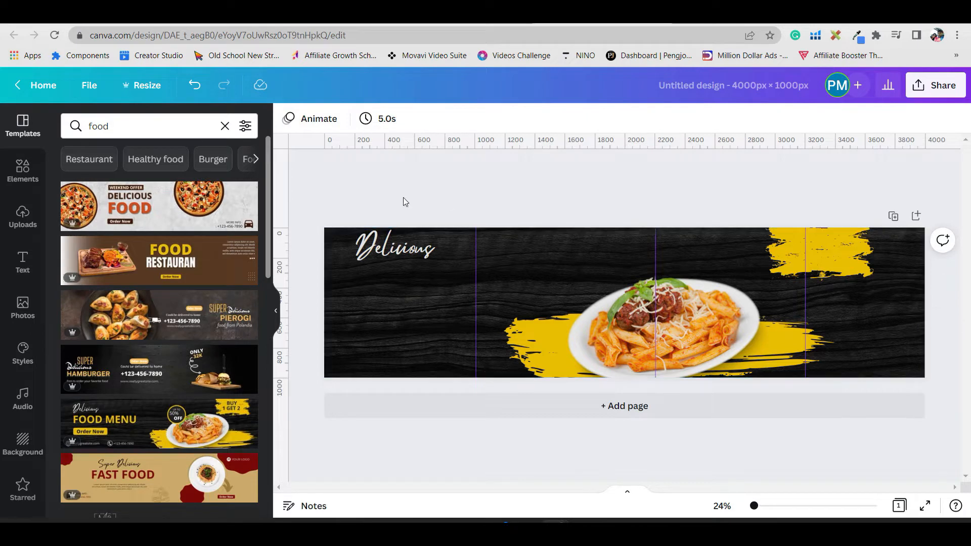
pyautogui.moveTo(430, 254); pyautogui.dragTo(420, 259)
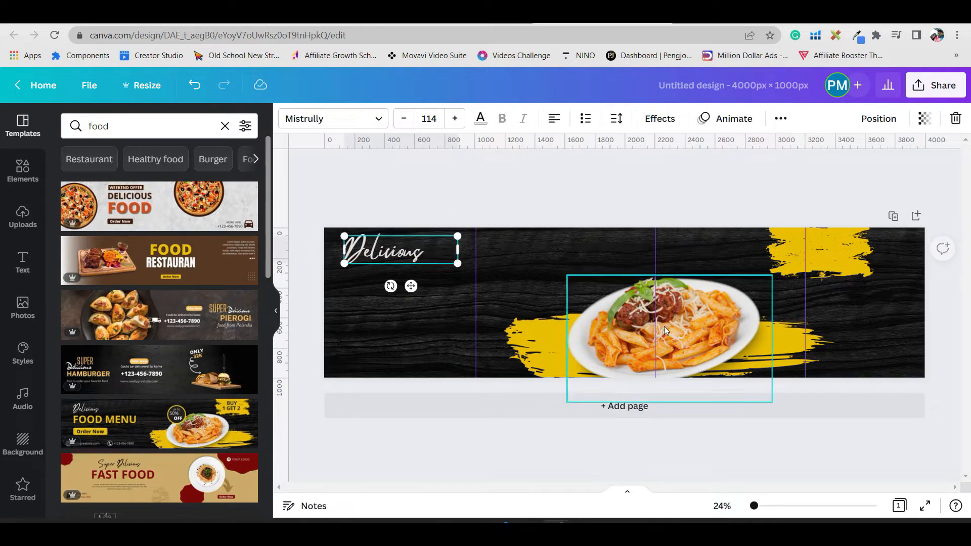
# Search the elements library for "food stickers".
pyautogui.click(22, 172)
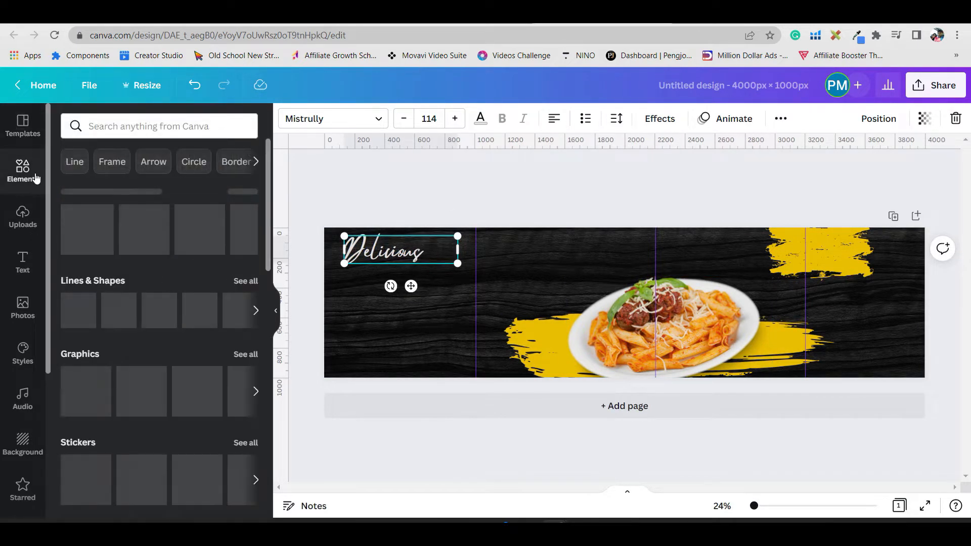
pyautogui.click(146, 127)
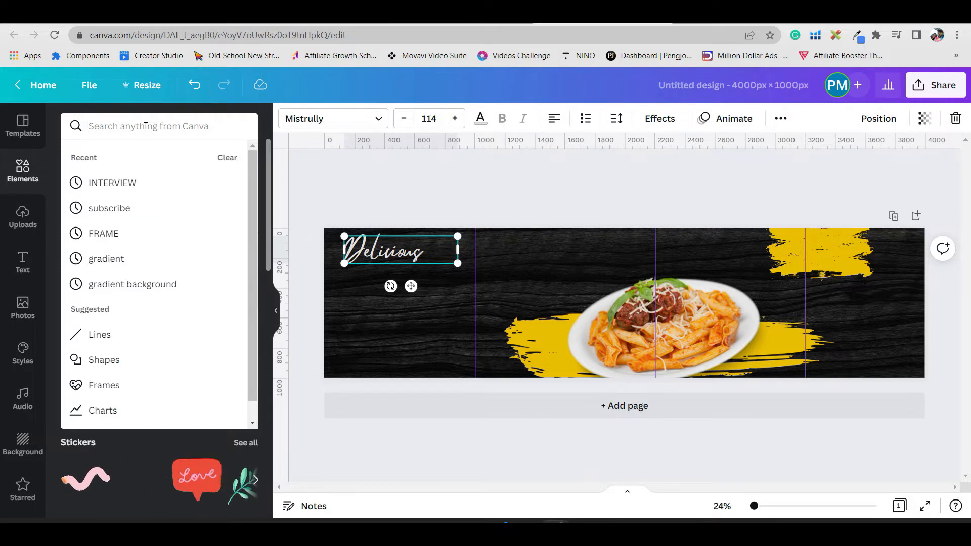
pyautogui.write('foo')
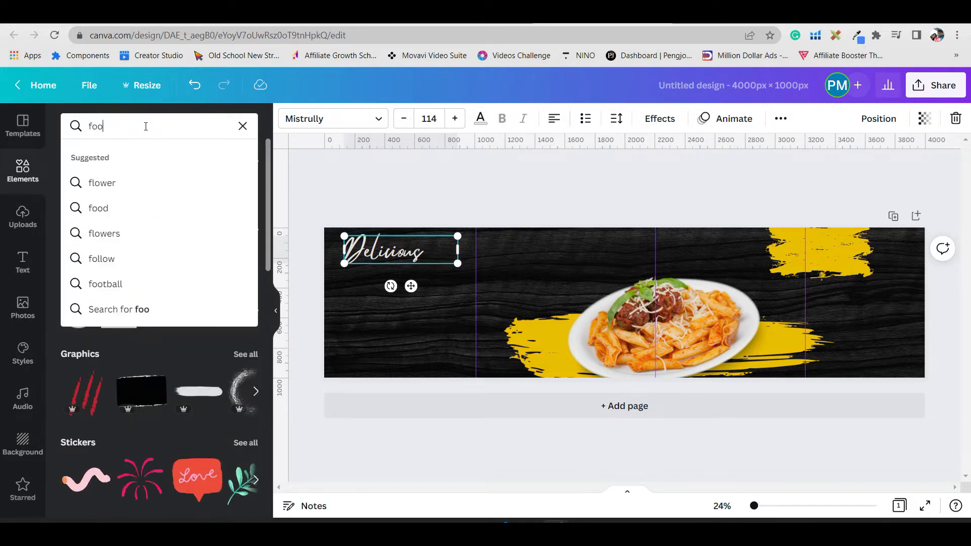
pyautogui.write('d st')
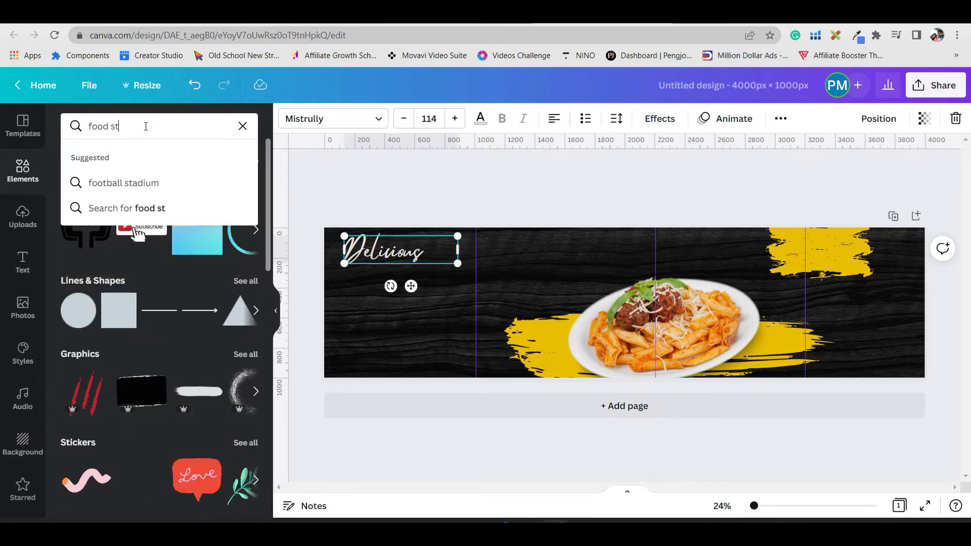
pyautogui.write('ickers')
pyautogui.press('Return')
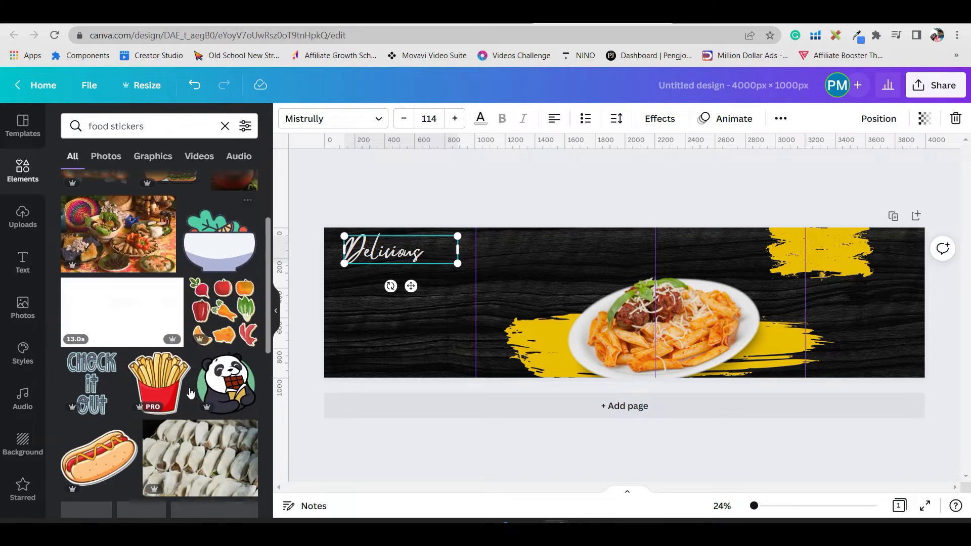
# Add the hot dog sticker at about 566 × 416 px, tilted slightly counterclockwise, beside the Delicious text across the 1000 px guide.
pyautogui.scroll(-3, 194, 477)
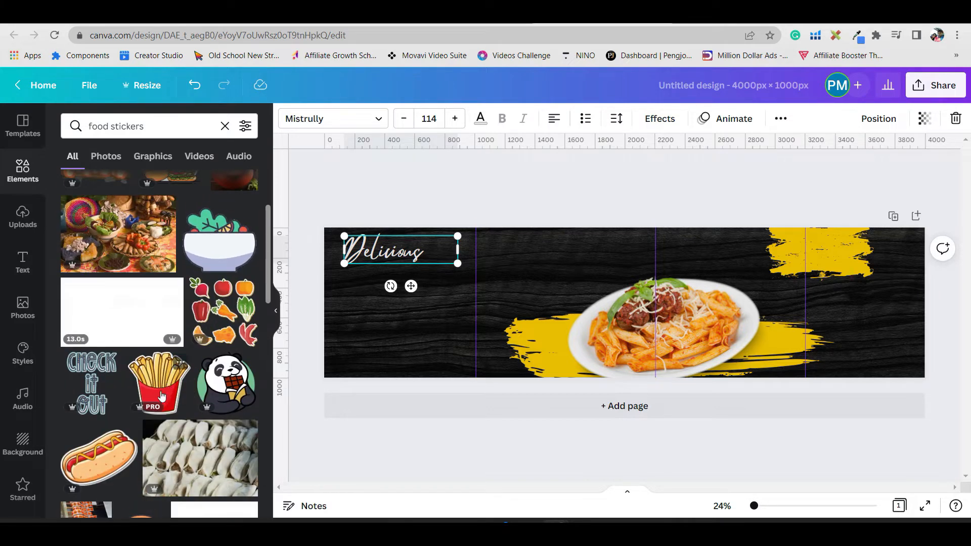
pyautogui.click(99, 455)
pyautogui.moveTo(544, 361); pyautogui.dragTo(579, 330)
pyautogui.moveTo(609, 292); pyautogui.dragTo(454, 285)
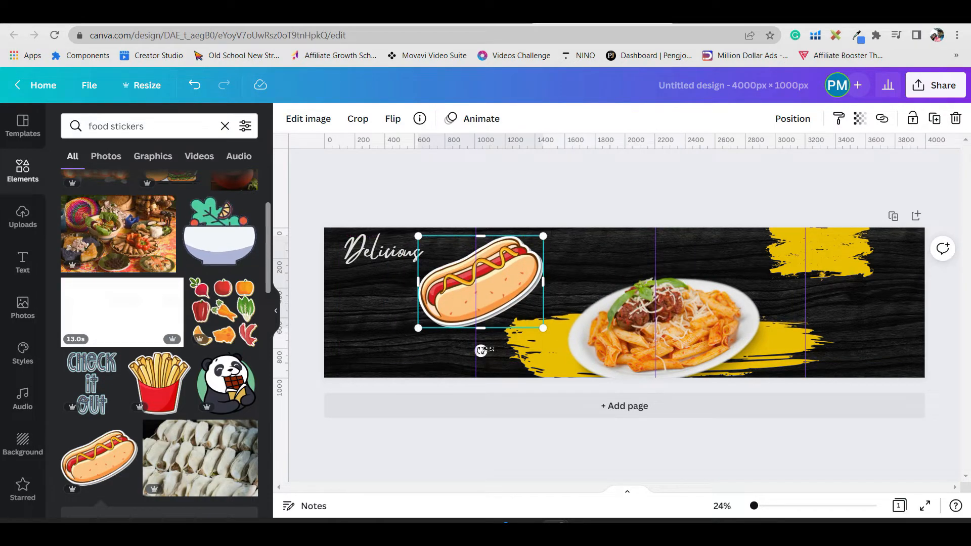
pyautogui.moveTo(481, 349); pyautogui.dragTo(488, 350)
pyautogui.moveTo(537, 229); pyautogui.dragTo(504, 263)
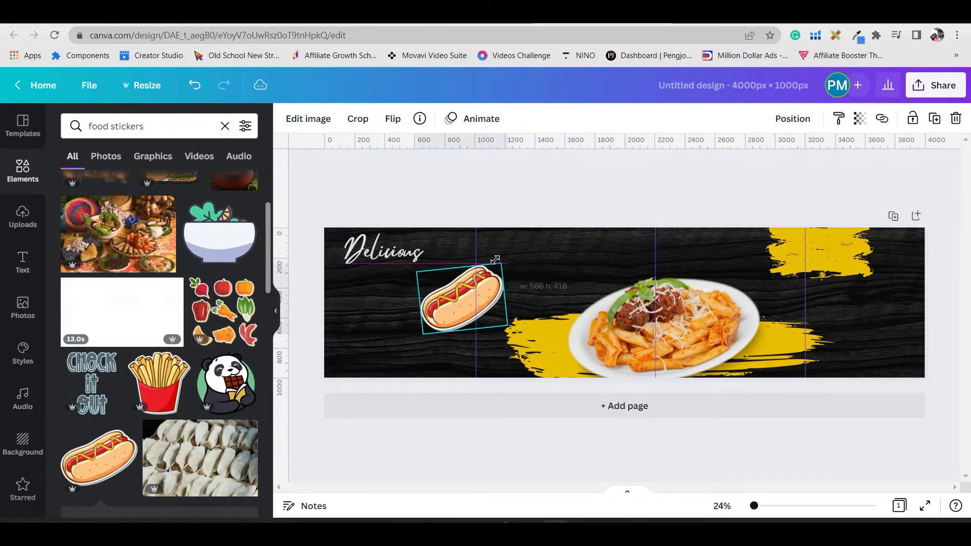
pyautogui.moveTo(456, 315); pyautogui.dragTo(467, 290)
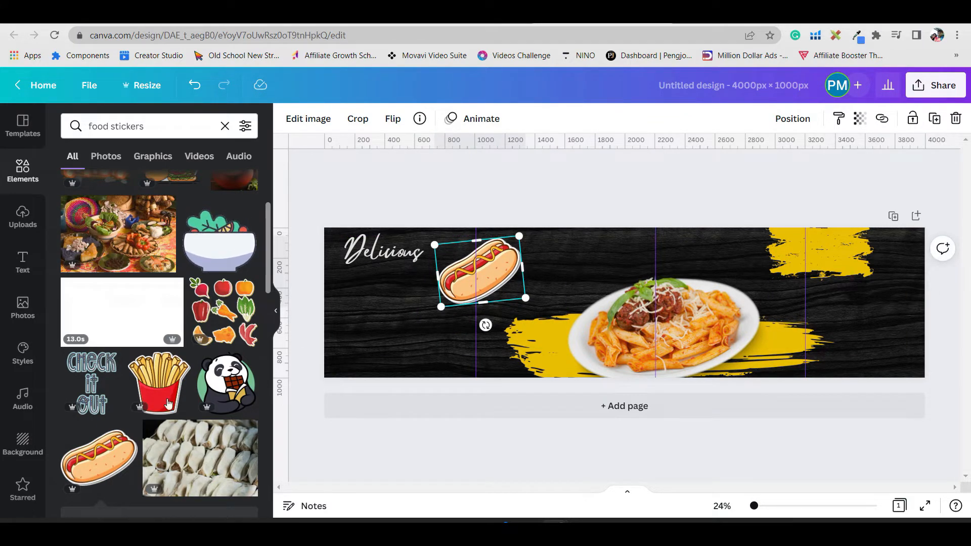
# Add the three-doughnut image, shrink it, tilt it slightly clockwise and place it over the upper yellow brush stroke.
pyautogui.scroll(-6, 168, 403)
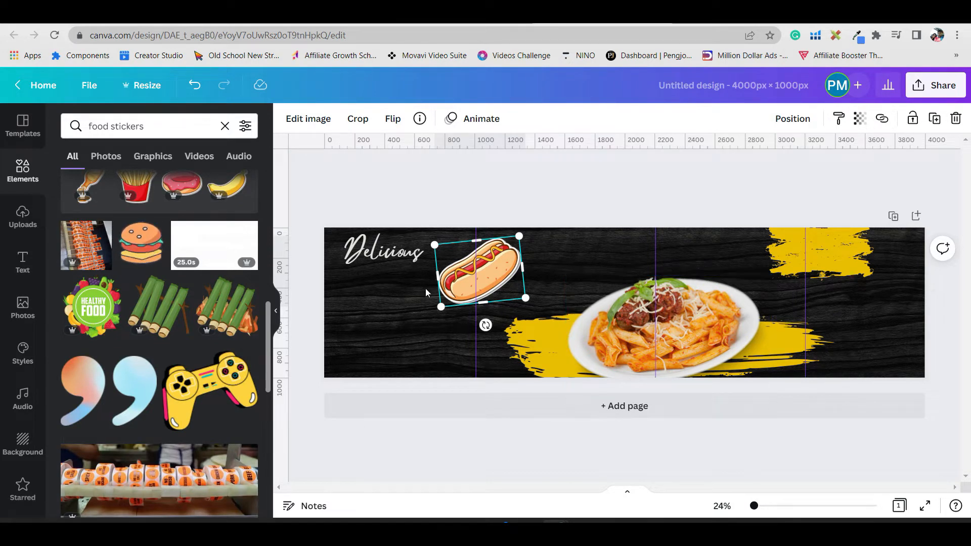
pyautogui.scroll(-4, 217, 400)
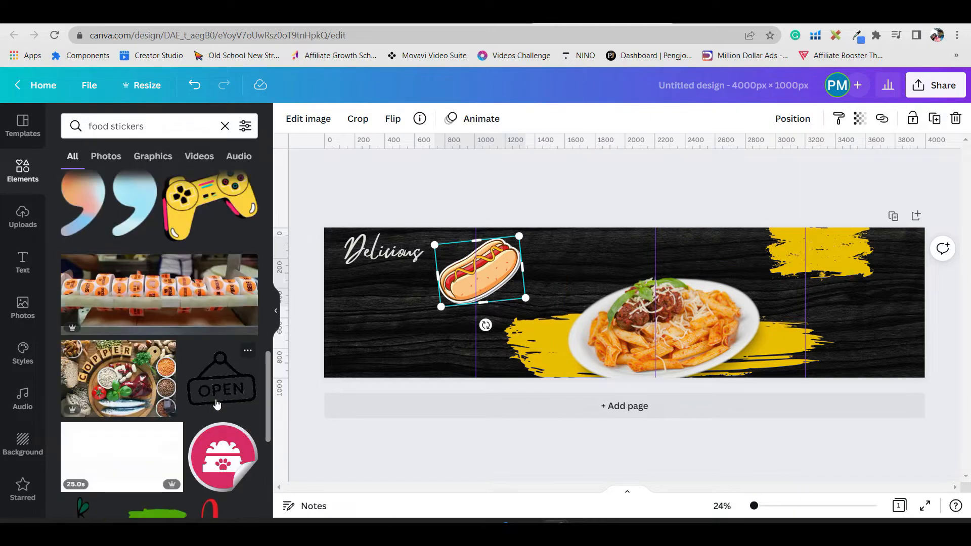
pyautogui.scroll(-5, 217, 400)
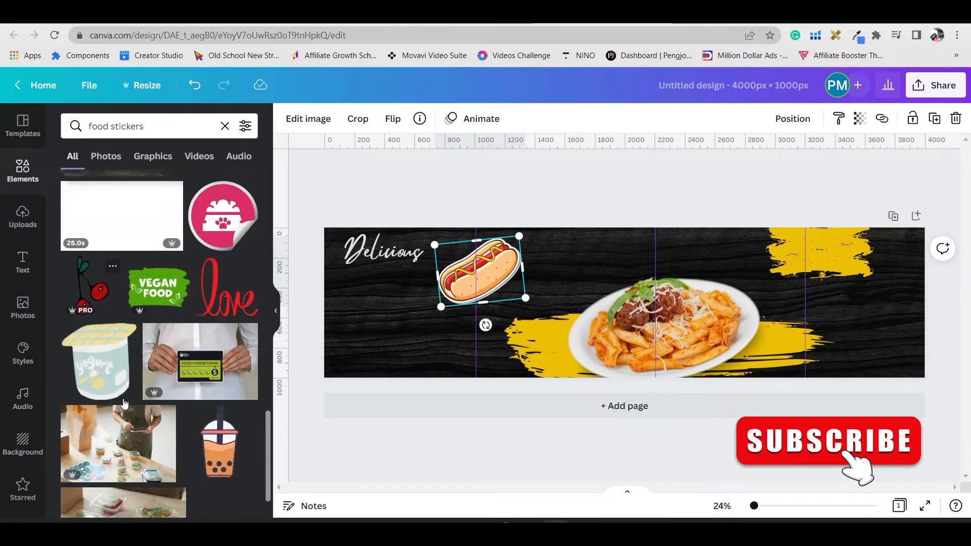
pyautogui.scroll(-5, 204, 346)
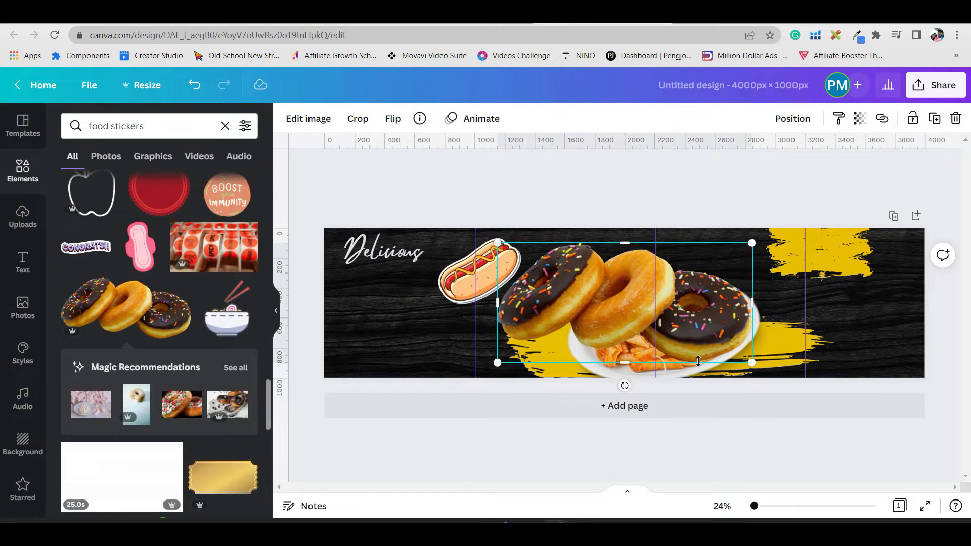
pyautogui.moveTo(750, 358)
pyautogui.mouseDown()
pyautogui.moveTo(594, 360)
pyautogui.moveTo(589, 287)
pyautogui.mouseUp()
pyautogui.moveTo(541, 260)
pyautogui.mouseDown()
pyautogui.moveTo(794, 286)
pyautogui.moveTo(821, 268)
pyautogui.moveTo(820, 250)
pyautogui.mouseUp()
pyautogui.moveTo(819, 297); pyautogui.dragTo(809, 302)
pyautogui.moveTo(862, 261); pyautogui.dragTo(826, 264)
pyautogui.click(877, 334)
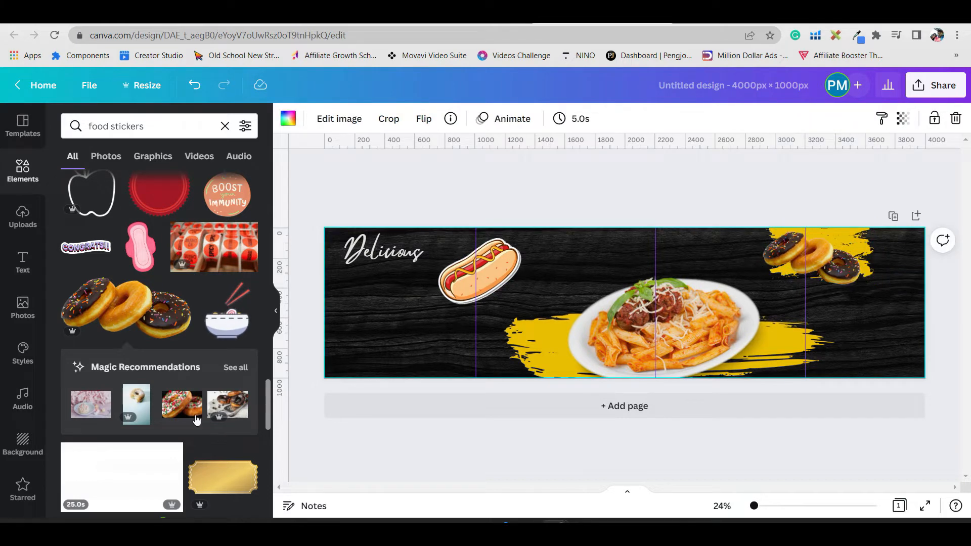
# Add the shocked-face emoji with the blue forehead and place it small above the pasta plate, centred on the 2200 px guide.
pyautogui.scroll(-5, 196, 419)
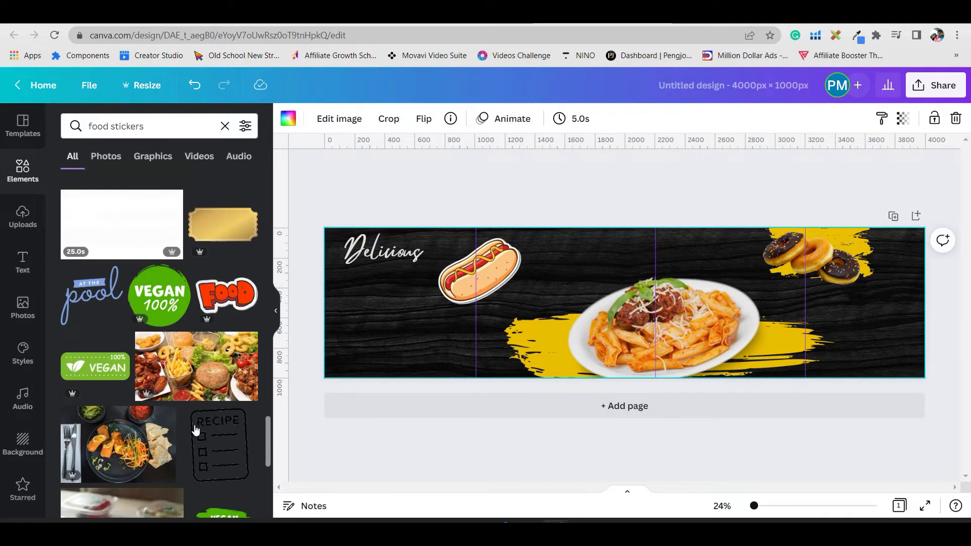
pyautogui.scroll(-10, 197, 429)
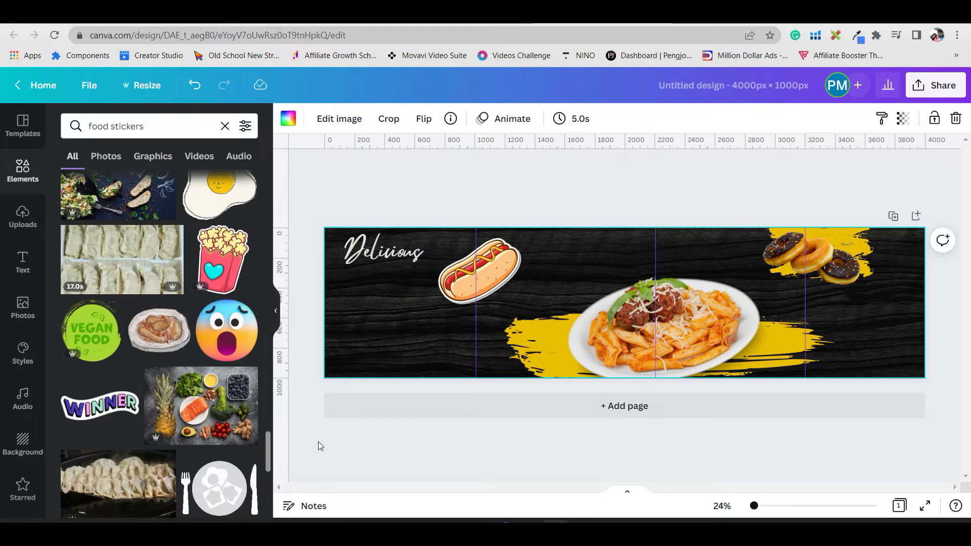
pyautogui.click(227, 336)
pyautogui.moveTo(679, 366); pyautogui.dragTo(659, 258)
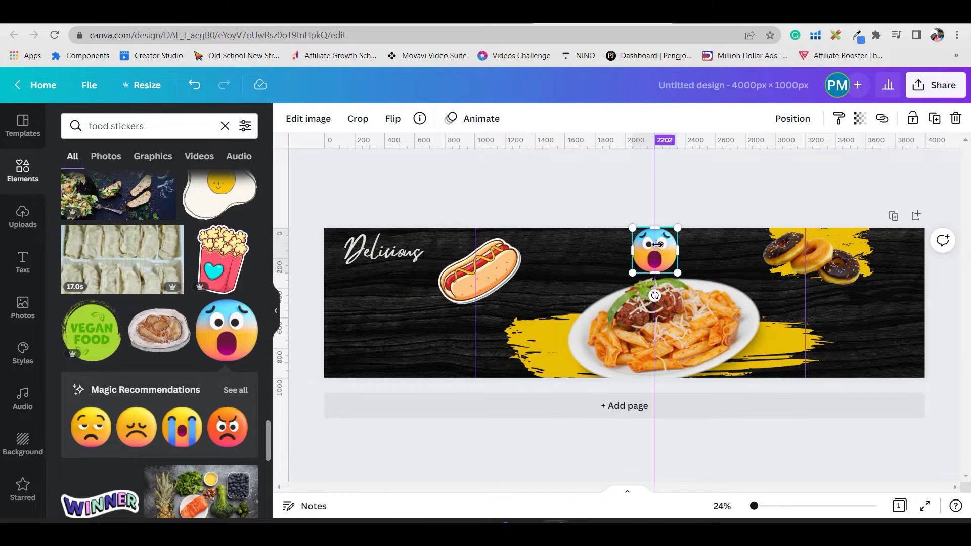
pyautogui.click(960, 342)
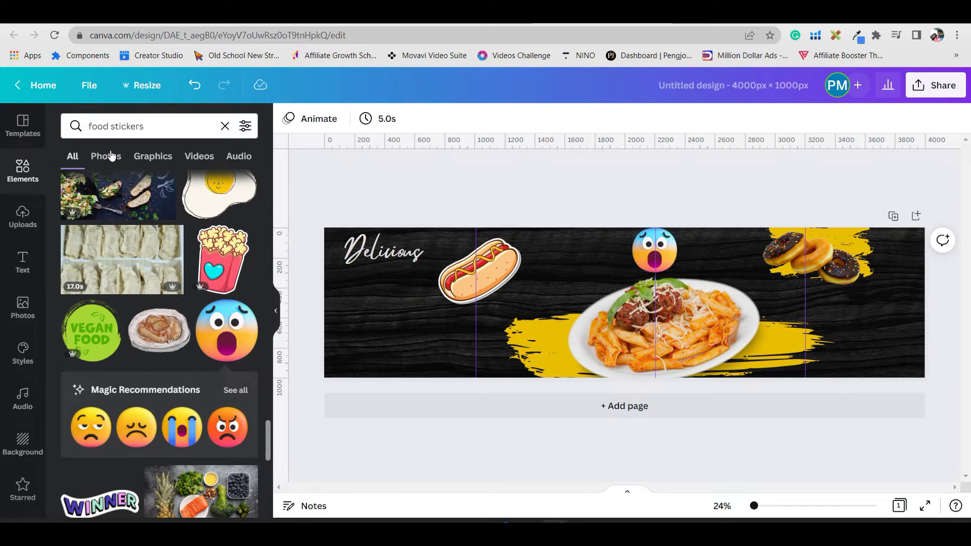
# Search the elements library for "chef" and limit the results to graphics.
pyautogui.moveTo(152, 127); pyautogui.dragTo(4, 133)
pyautogui.write('c')
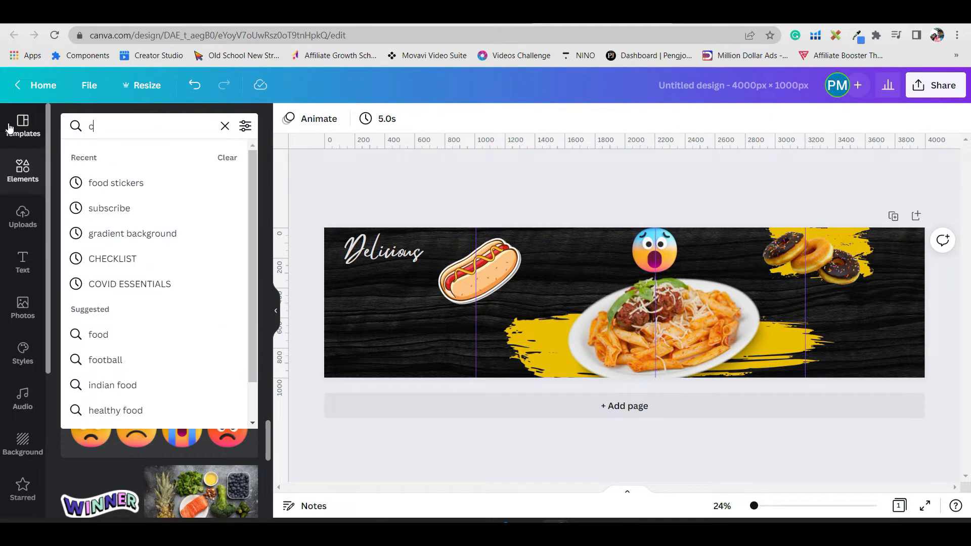
pyautogui.write('hef')
pyautogui.press('Return')
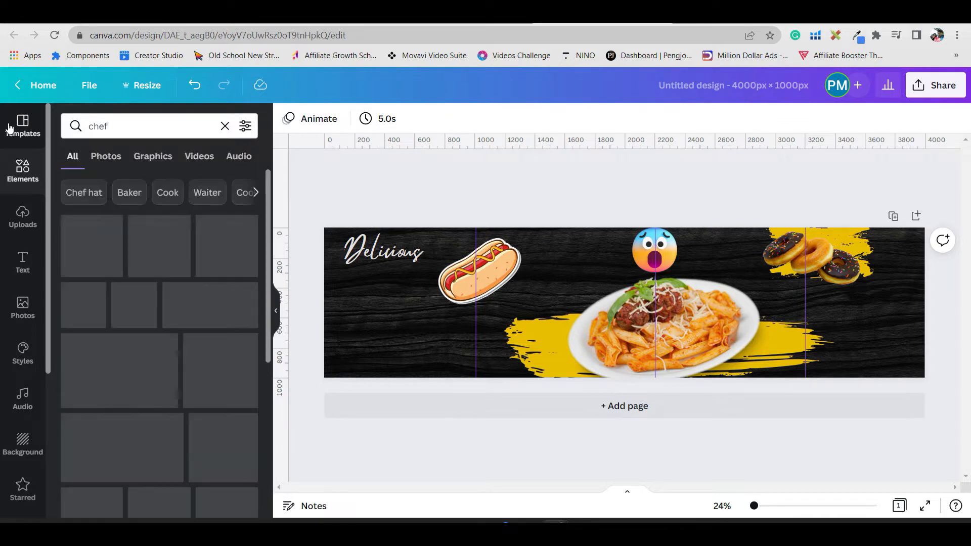
pyautogui.click(152, 157)
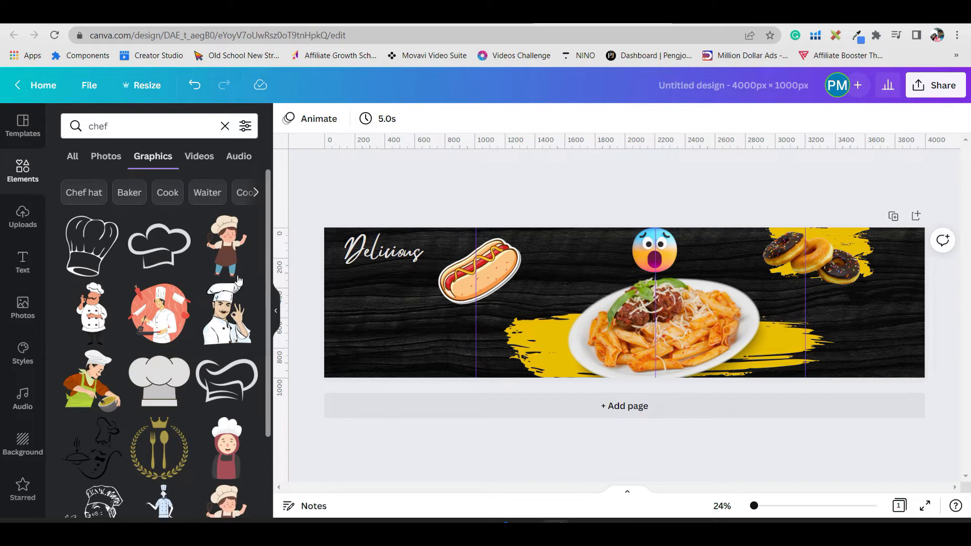
# Add the mustached chef making an OK sign, about 503 × 640 px, at the banner's lower edge beneath the hot dog, and nudge the hot dog.
pyautogui.click(221, 320)
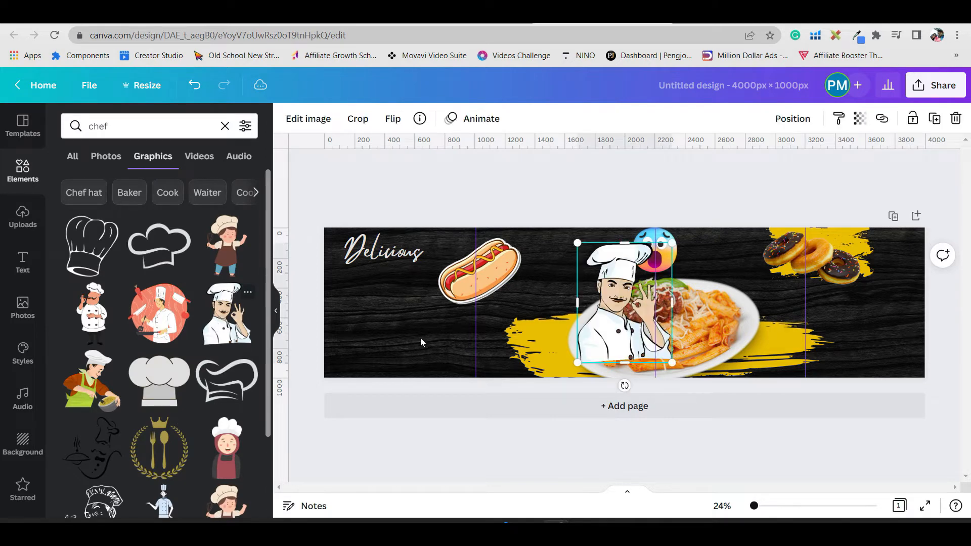
pyautogui.moveTo(674, 364); pyautogui.dragTo(655, 340)
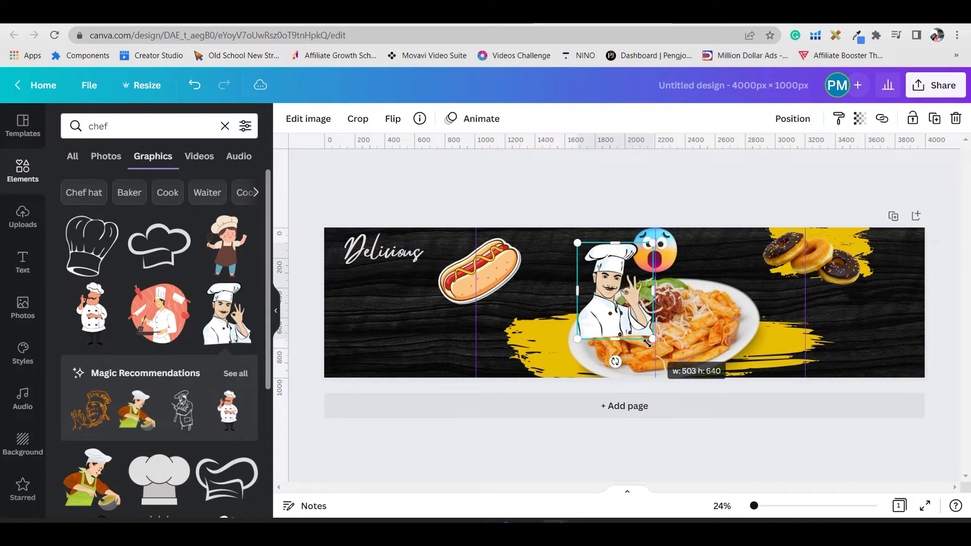
pyautogui.moveTo(597, 302); pyautogui.dragTo(462, 351)
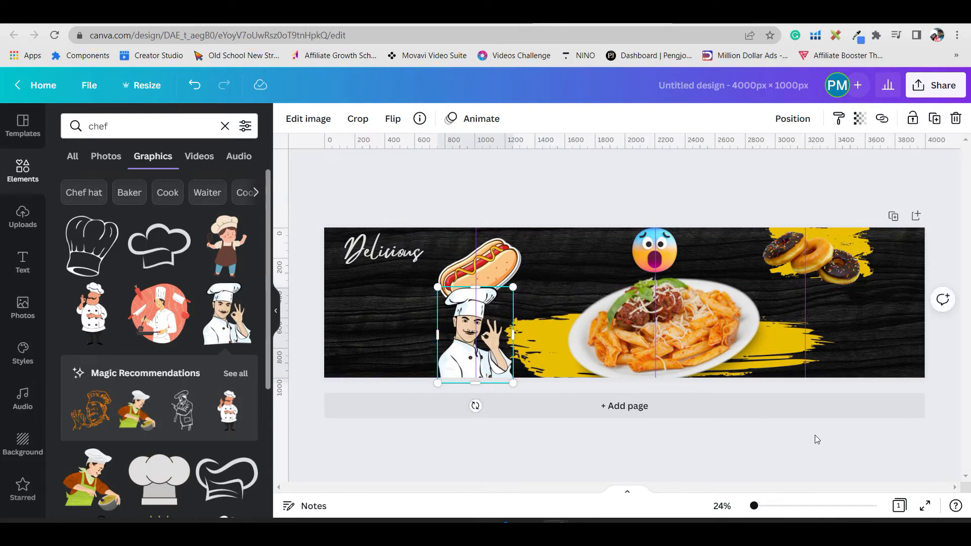
pyautogui.moveTo(482, 259); pyautogui.dragTo(484, 261)
pyautogui.click(858, 437)
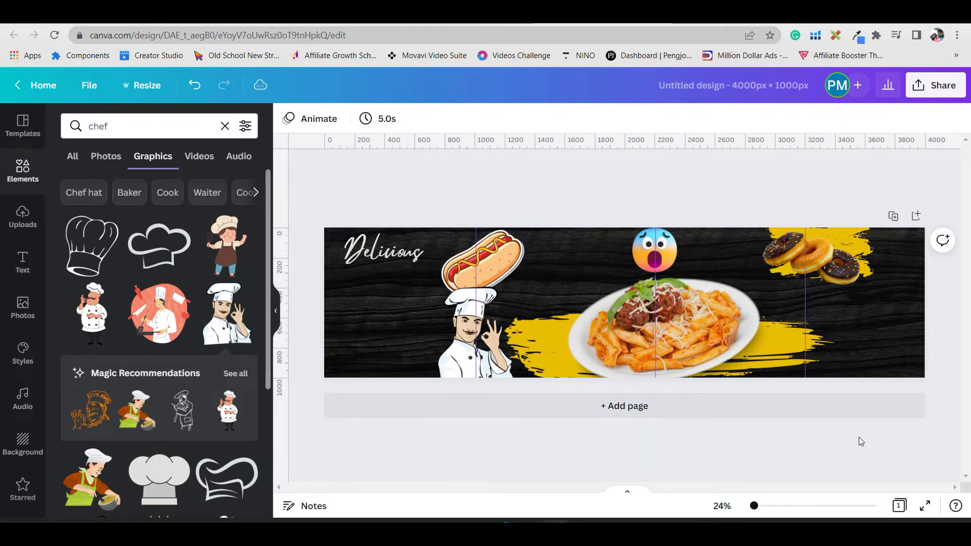
# Move the shocked-face emoji to the banner's lower-right corner and tilt it slightly clockwise.
pyautogui.moveTo(667, 255); pyautogui.dragTo(898, 343)
pyautogui.moveTo(889, 386); pyautogui.dragTo(877, 391)
pyautogui.moveTo(893, 351); pyautogui.dragTo(898, 352)
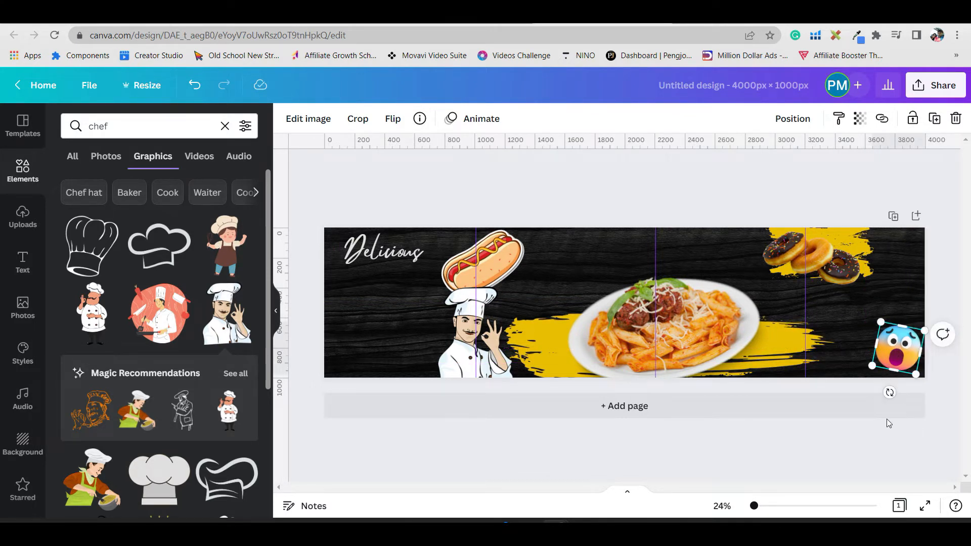
pyautogui.click(888, 390)
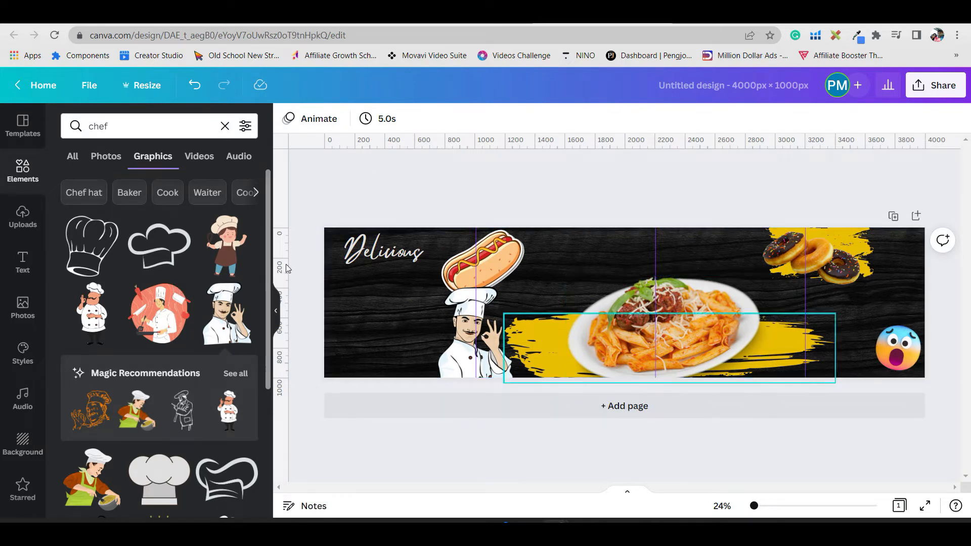
# Move the Delicious text slightly left and apply the Abys and Josefin Sans font set to the design.
pyautogui.moveTo(367, 253); pyautogui.dragTo(353, 256)
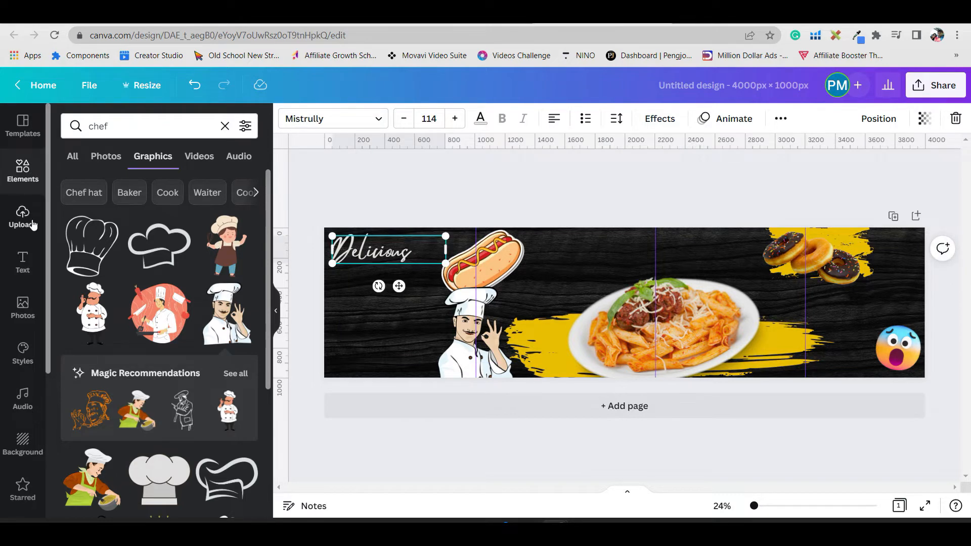
pyautogui.click(23, 263)
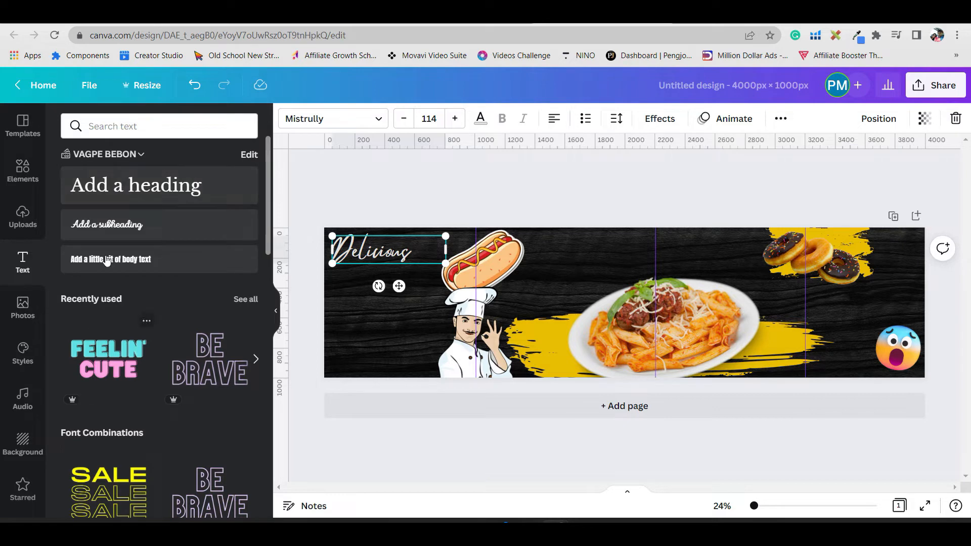
pyautogui.click(24, 352)
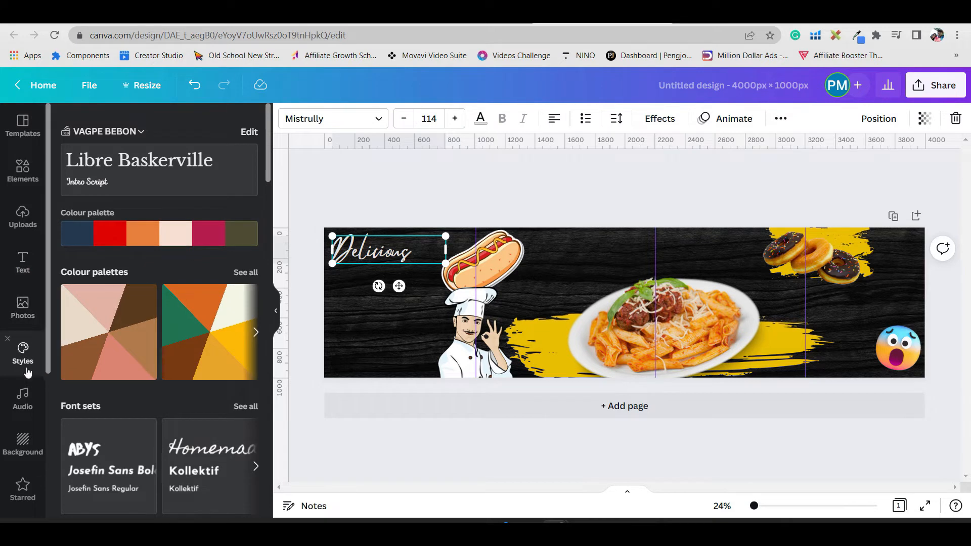
pyautogui.scroll(-2, 146, 372)
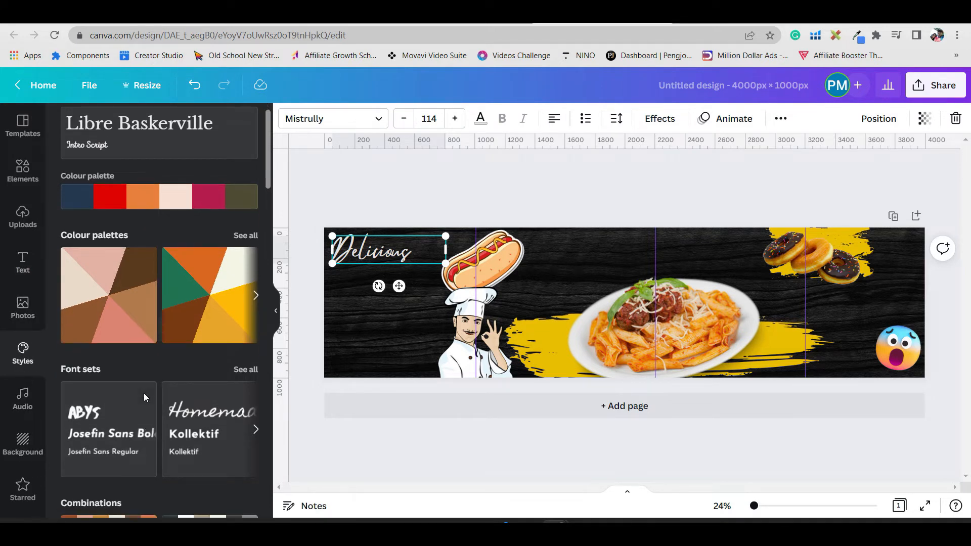
pyautogui.scroll(2, 89, 125)
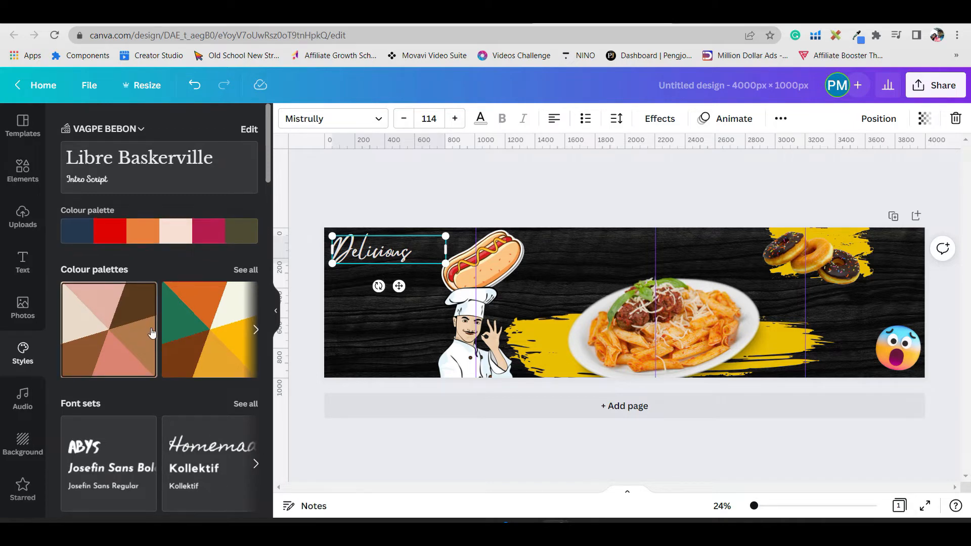
pyautogui.scroll(-3, 205, 269)
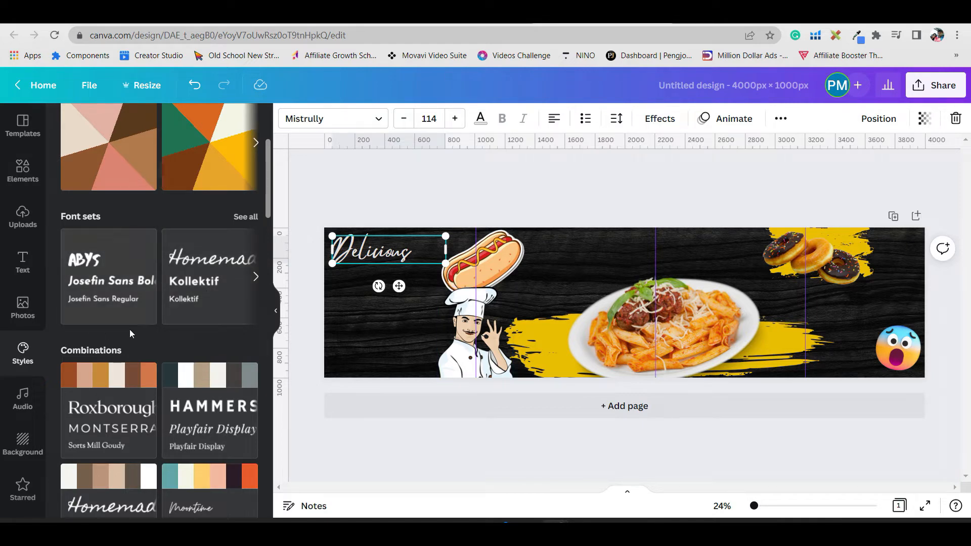
pyautogui.scroll(-3, 108, 278)
pyautogui.scroll(3, 203, 215)
pyautogui.click(244, 217)
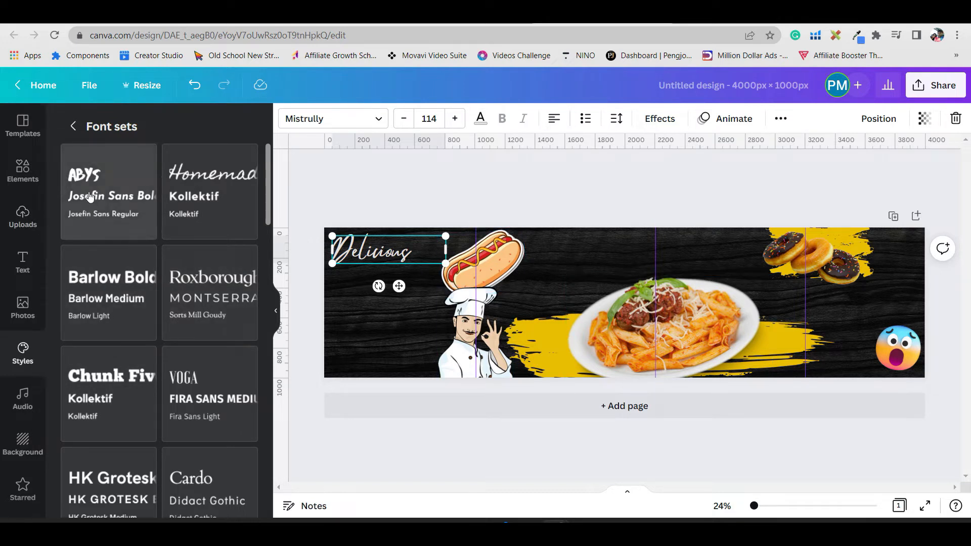
pyautogui.click(89, 176)
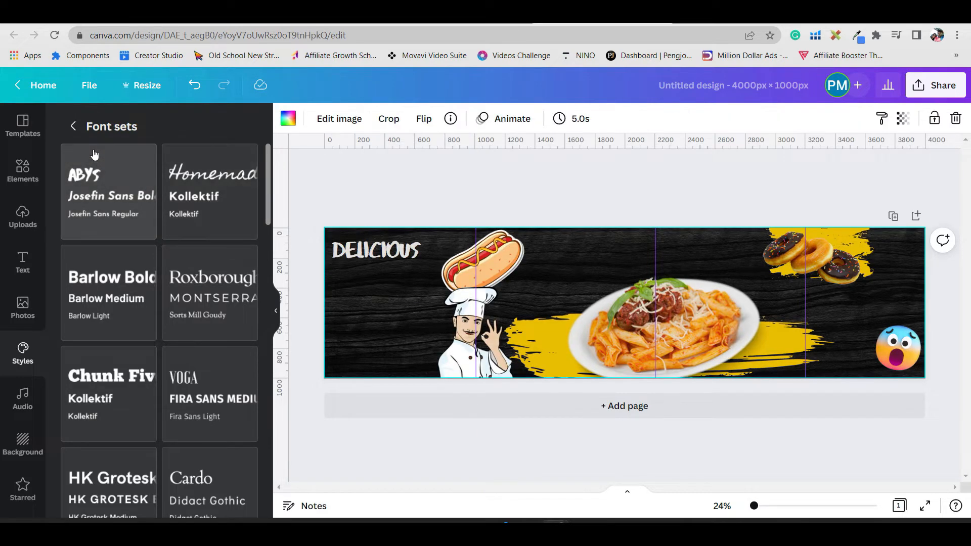
# Set the DELICIOUS text's letter spacing to 72.
pyautogui.click(392, 255)
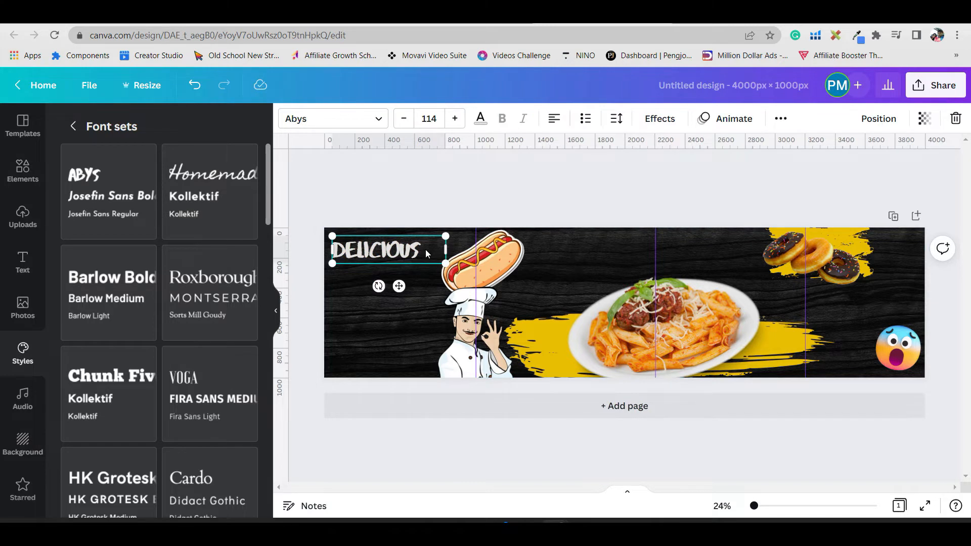
pyautogui.click(426, 249)
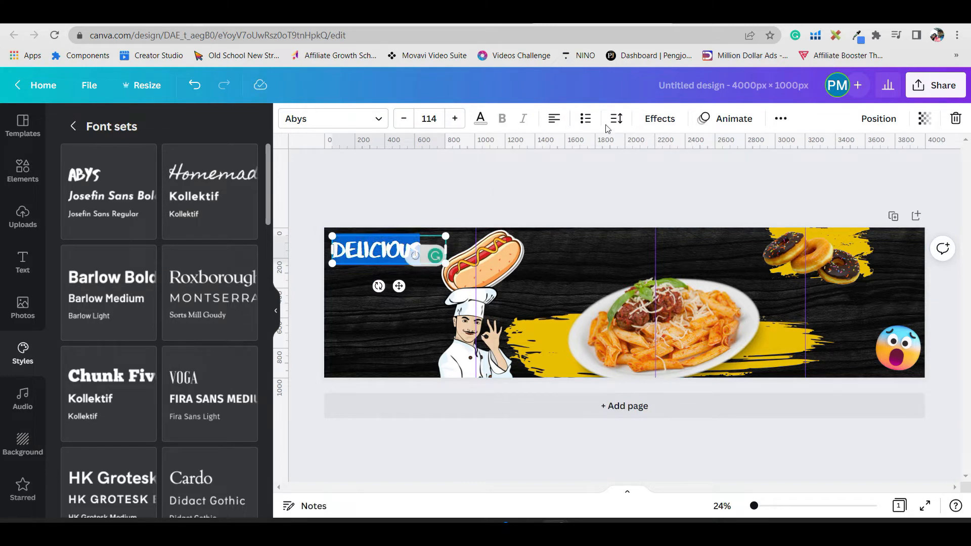
pyautogui.click(342, 290)
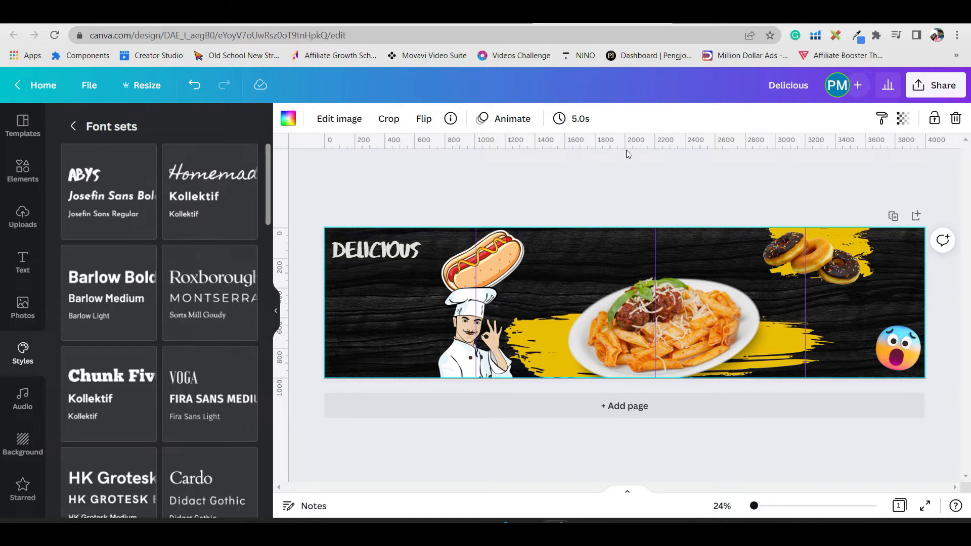
pyautogui.click(404, 249)
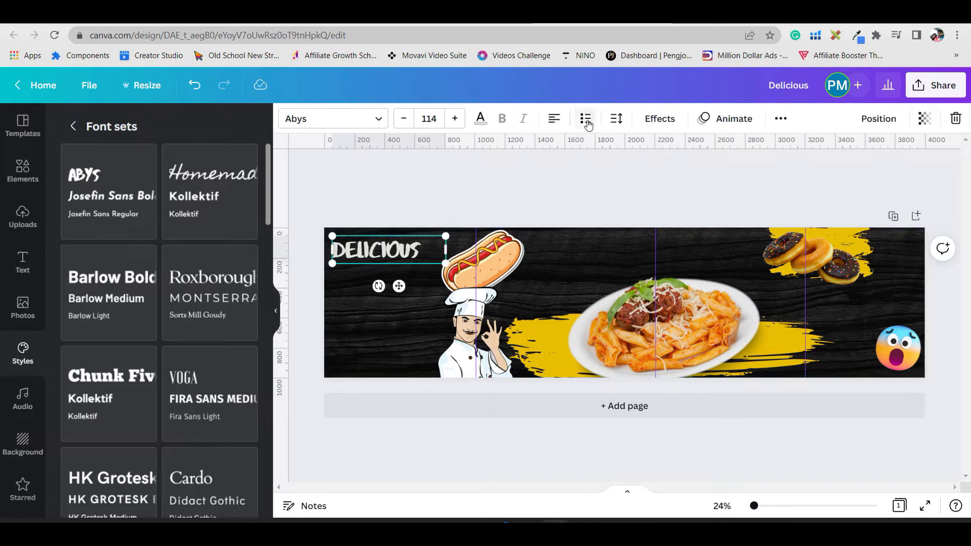
pyautogui.click(618, 122)
pyautogui.moveTo(655, 177); pyautogui.dragTo(665, 174)
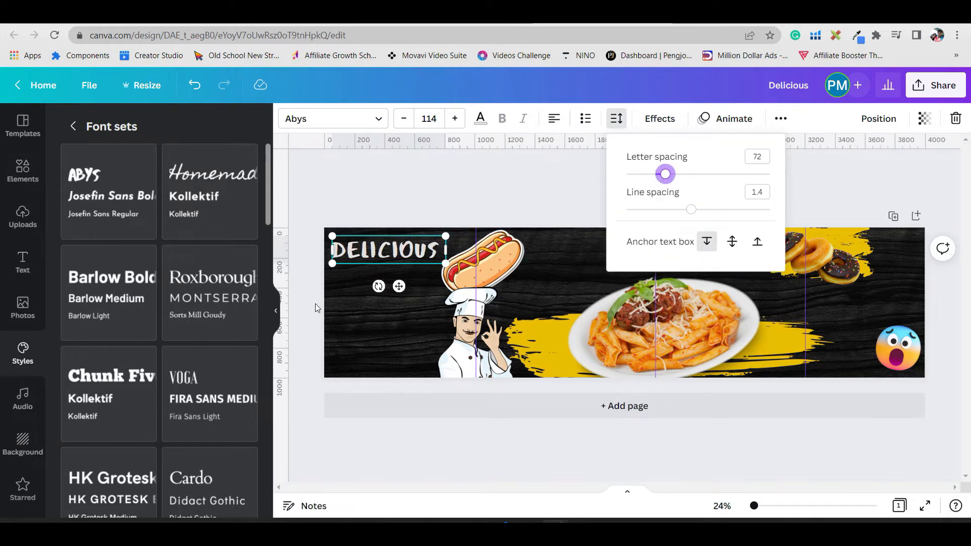
pyautogui.click(361, 306)
# Add a heading text box and place it beneath the DELICIOUS text, near the banner's left edge.
pyautogui.click(393, 257)
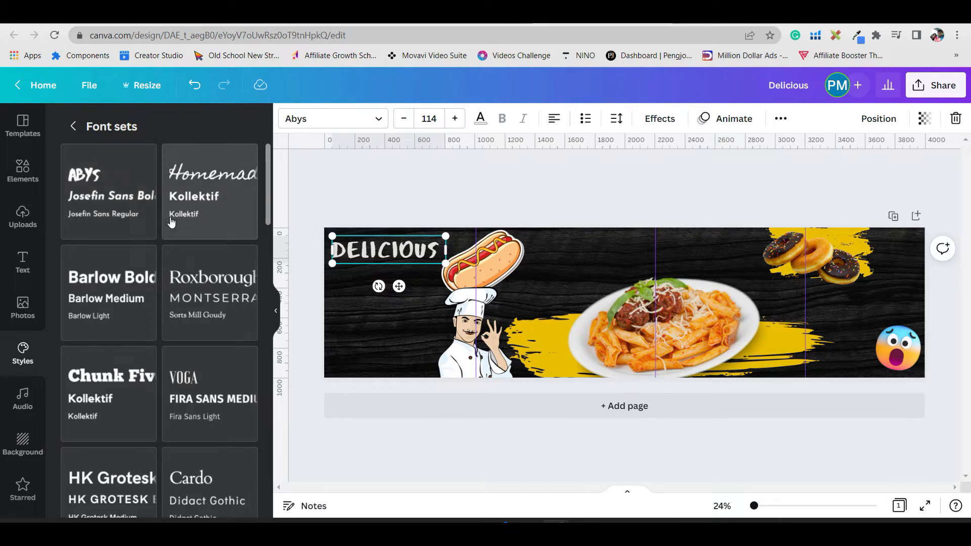
pyautogui.click(118, 200)
pyautogui.press('t')
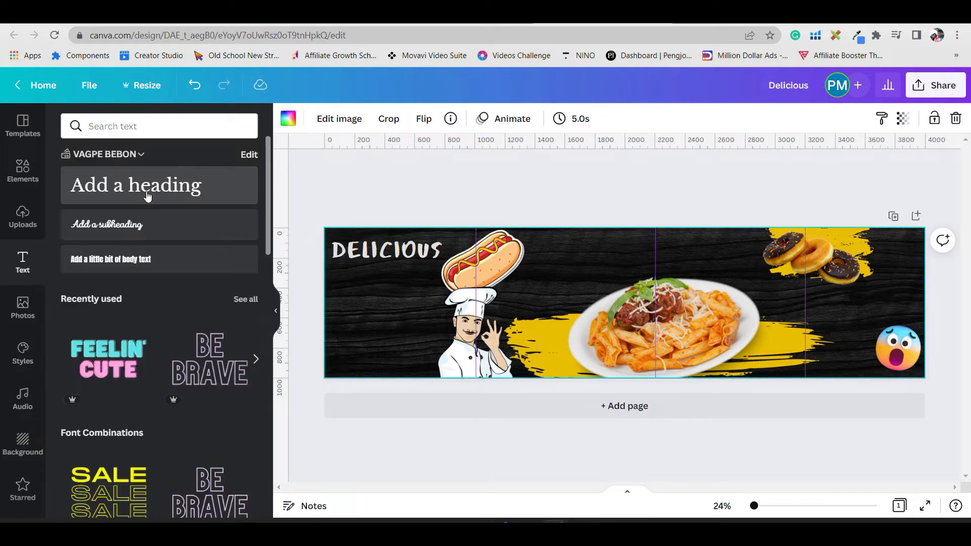
pyautogui.moveTo(601, 302); pyautogui.dragTo(513, 324)
pyautogui.moveTo(590, 343); pyautogui.dragTo(410, 346)
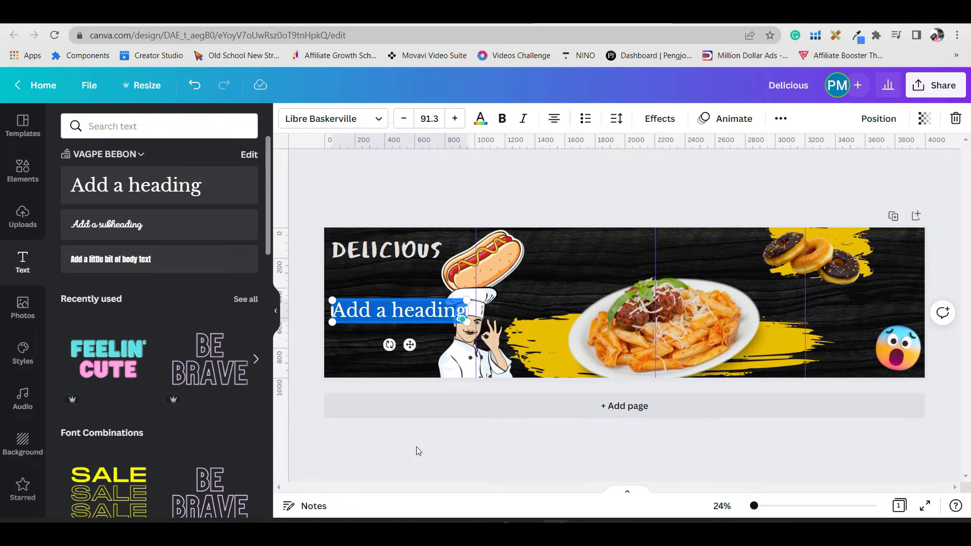
pyautogui.moveTo(410, 345); pyautogui.dragTo(409, 337)
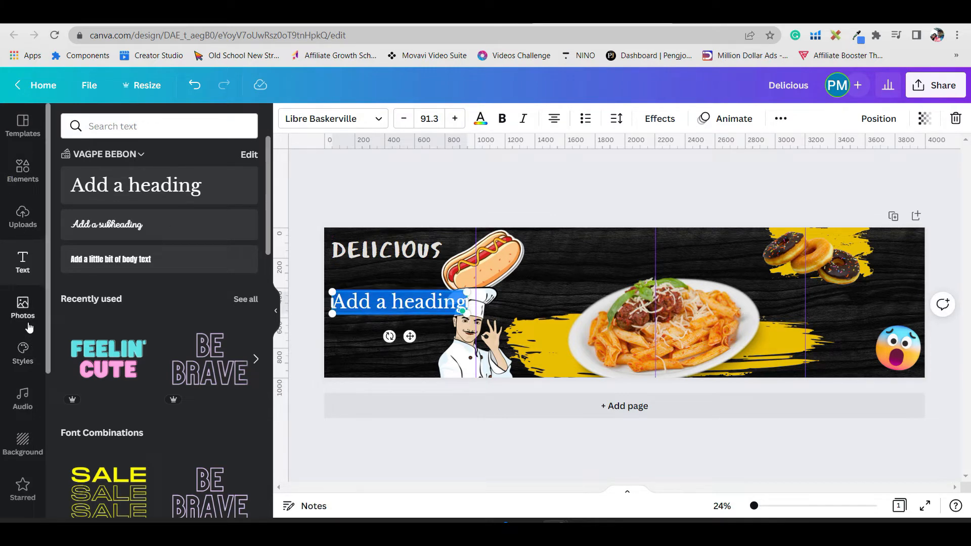
# Apply the Abys and Josefin Sans font set and recolor the new heading with the yellow document color.
pyautogui.click(25, 353)
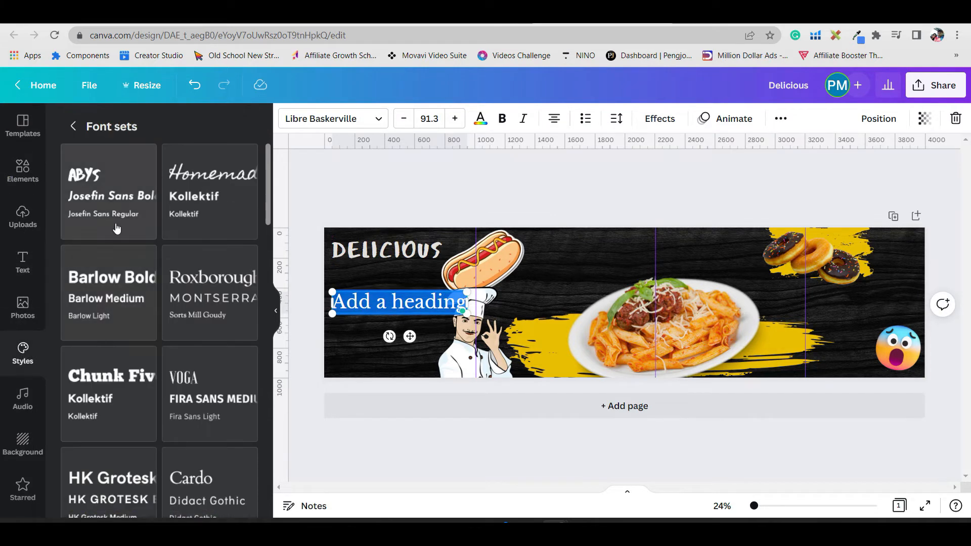
pyautogui.click(110, 206)
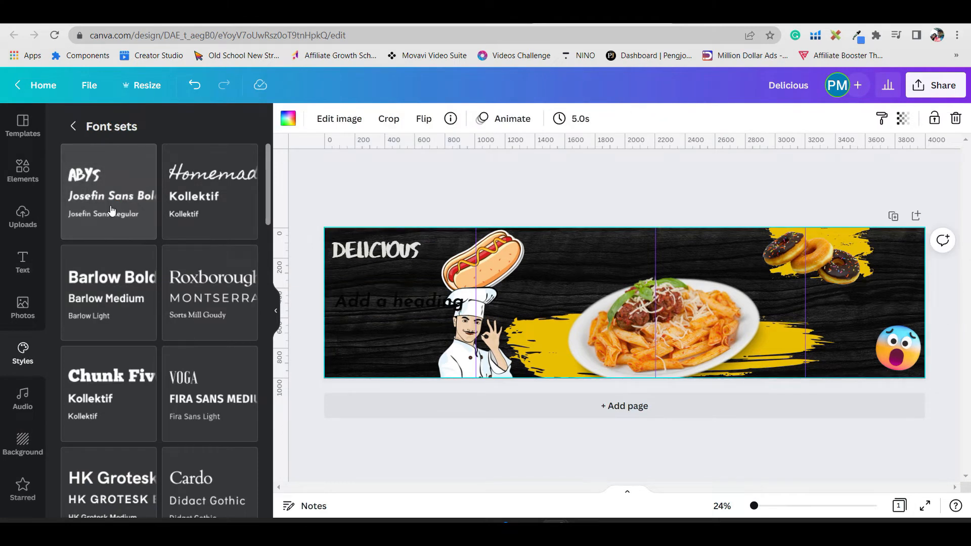
pyautogui.click(414, 292)
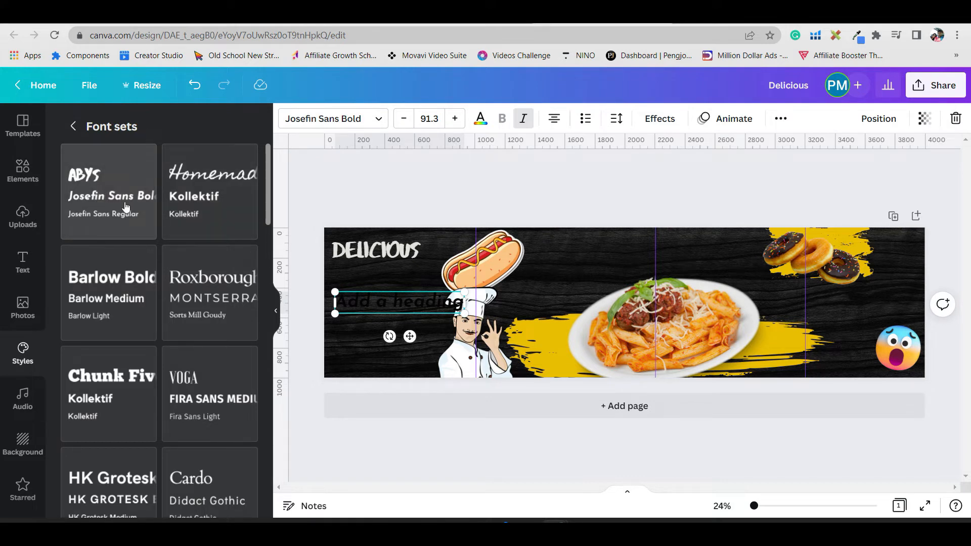
pyautogui.click(481, 118)
pyautogui.click(184, 195)
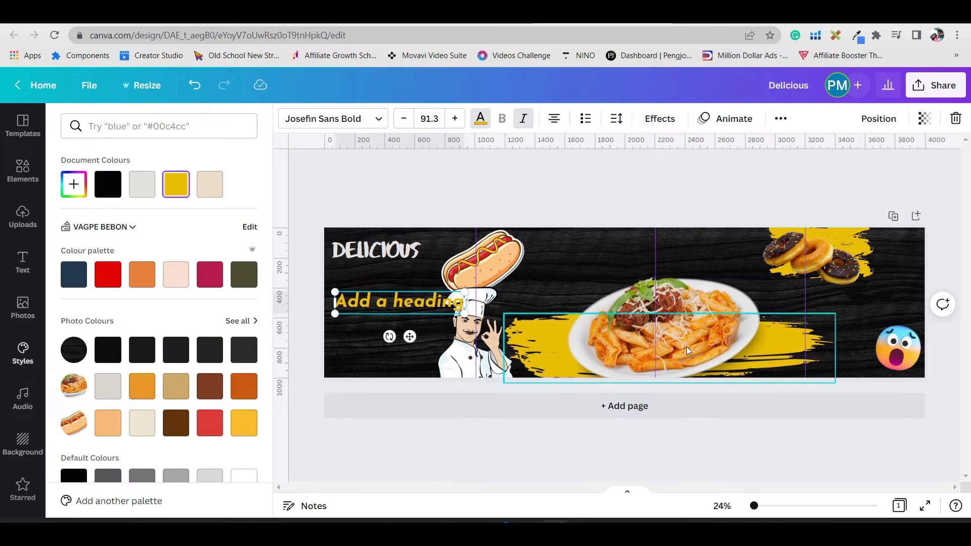
# Widen the letter spacing of the DELICIOUS text slightly.
pyautogui.click(384, 258)
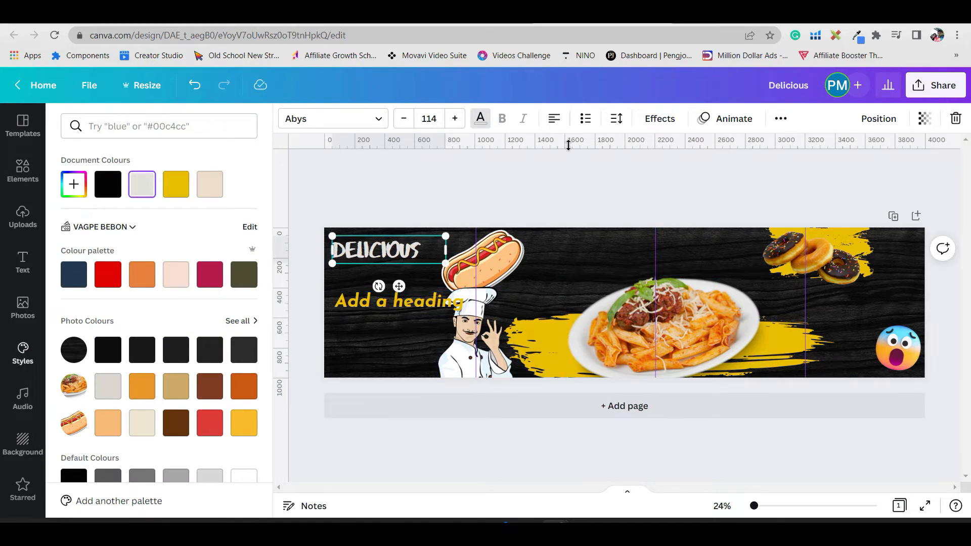
pyautogui.click(617, 120)
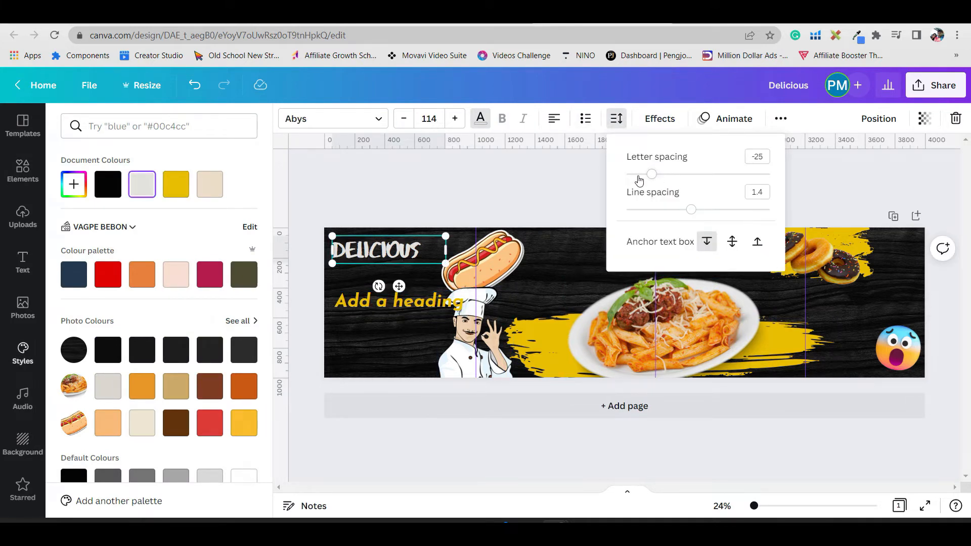
pyautogui.moveTo(651, 176); pyautogui.dragTo(661, 174)
# Replace the heading with "Street food" at size 111 and move the DELICIOUS text down to sit just above it.
pyautogui.click(424, 311)
pyautogui.doubleClick(427, 302)
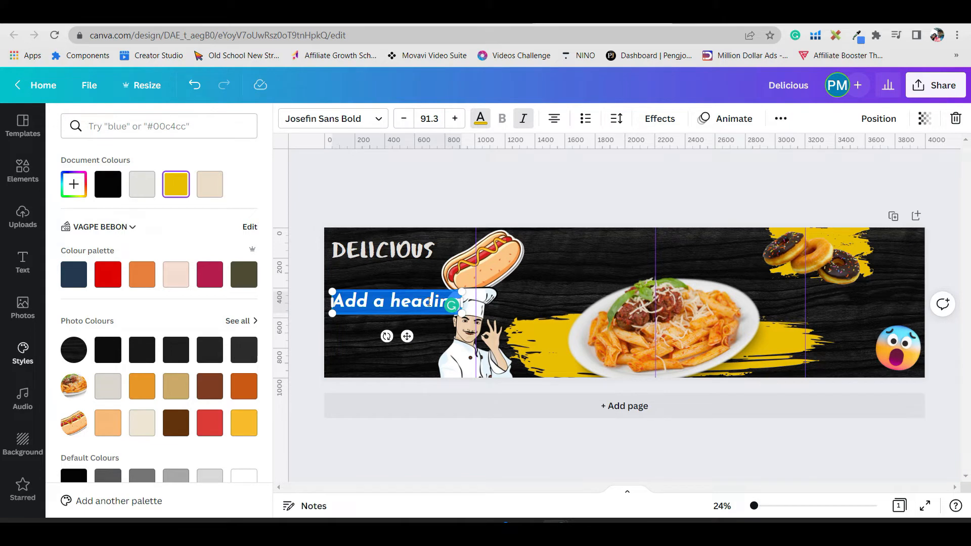
pyautogui.write('Street food')
pyautogui.press('Escape')
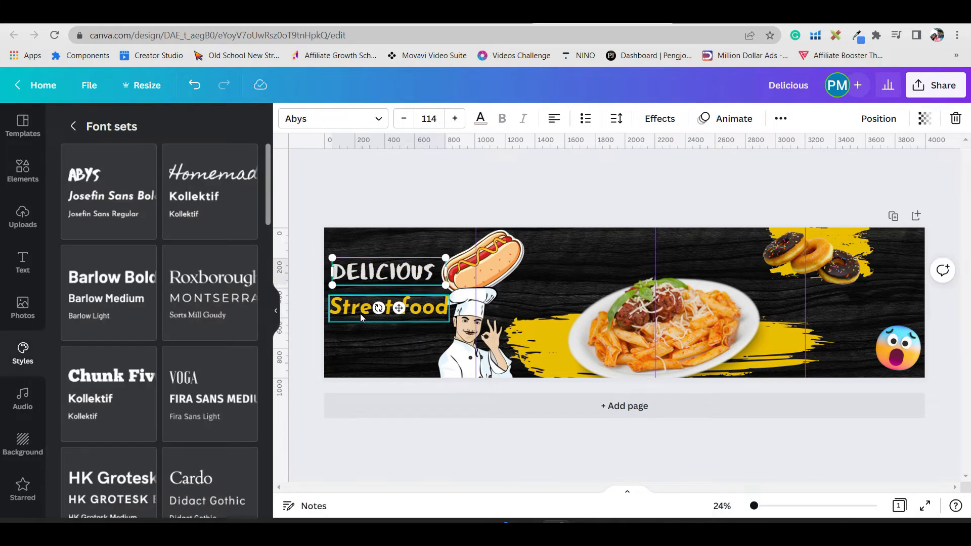
# Duplicate the Street food text, change the copy to "Pasta Pavino" and place it above the pasta plate.
pyautogui.hotkey('ctrl', 'd')
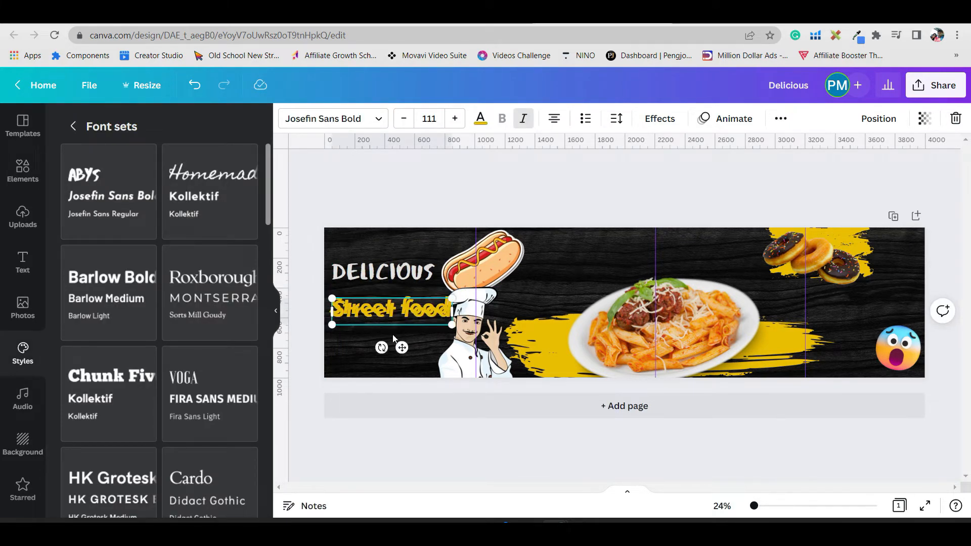
pyautogui.moveTo(402, 347); pyautogui.dragTo(603, 303)
pyautogui.doubleClick(567, 265)
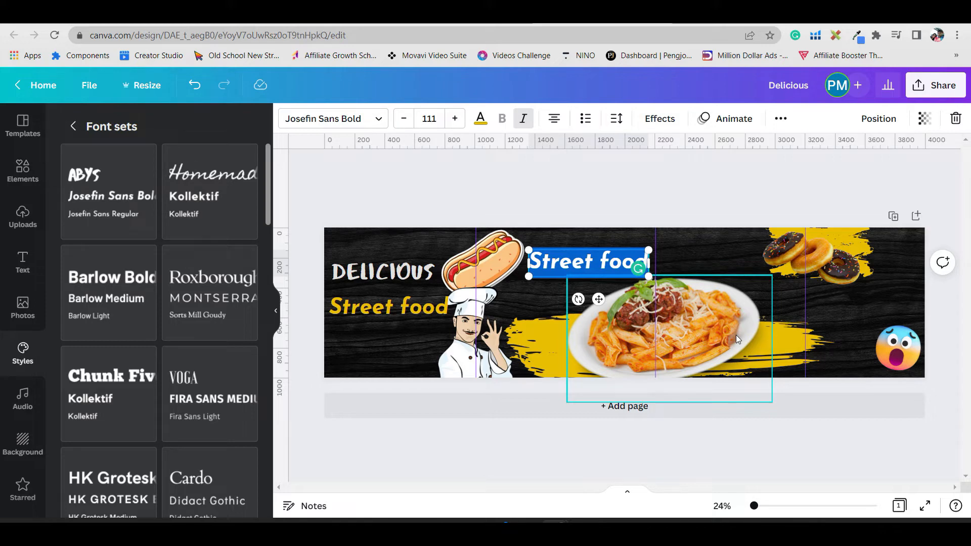
pyautogui.write('Pasta Pavina')
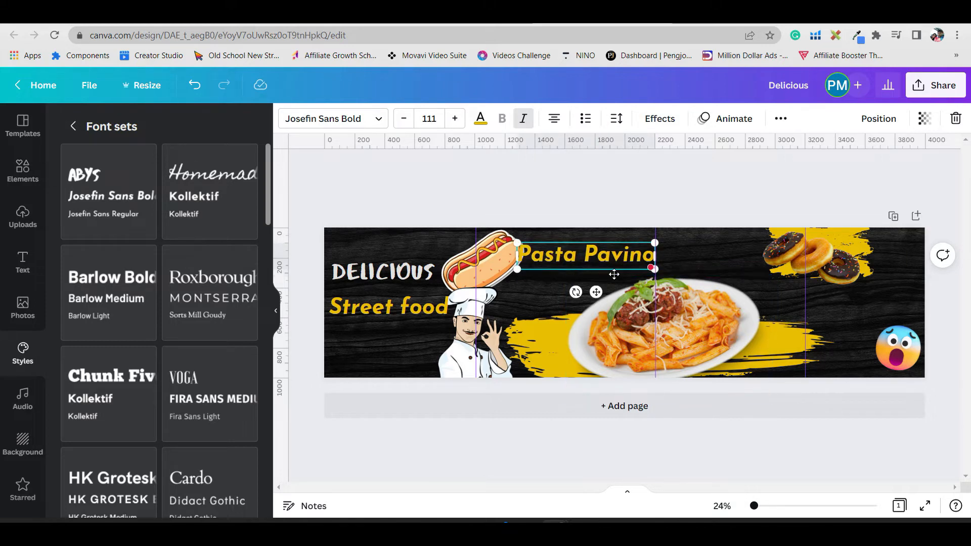
pyautogui.moveTo(584, 248); pyautogui.dragTo(608, 247)
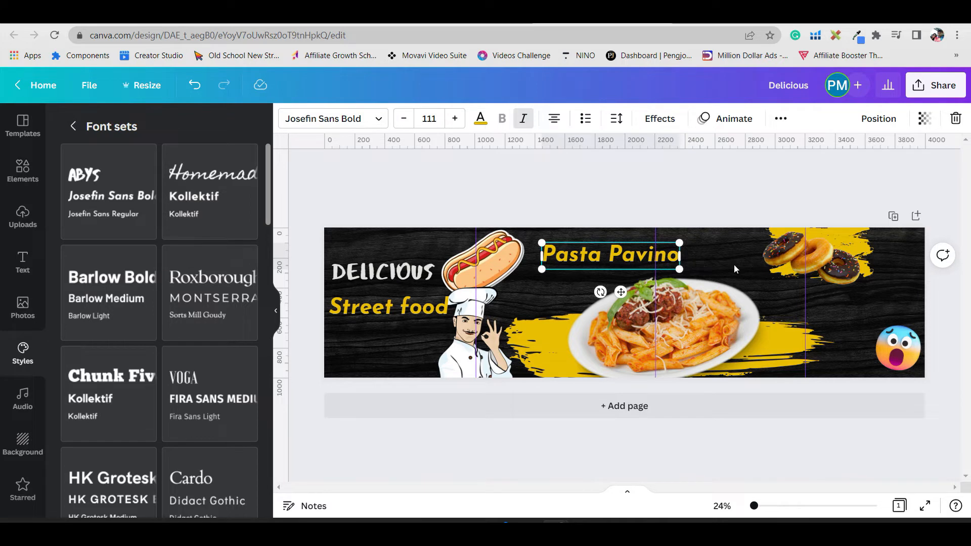
pyautogui.moveTo(606, 255); pyautogui.dragTo(606, 255)
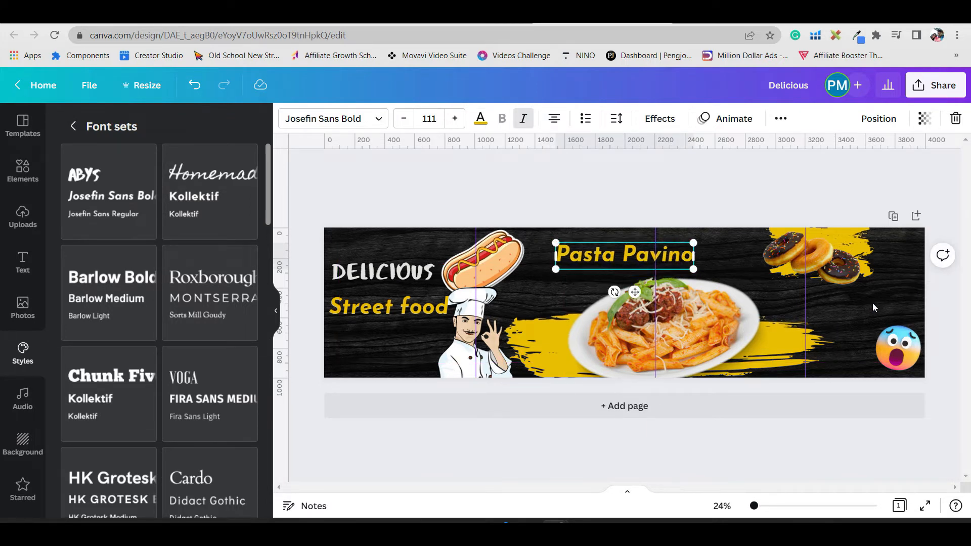
pyautogui.click(873, 302)
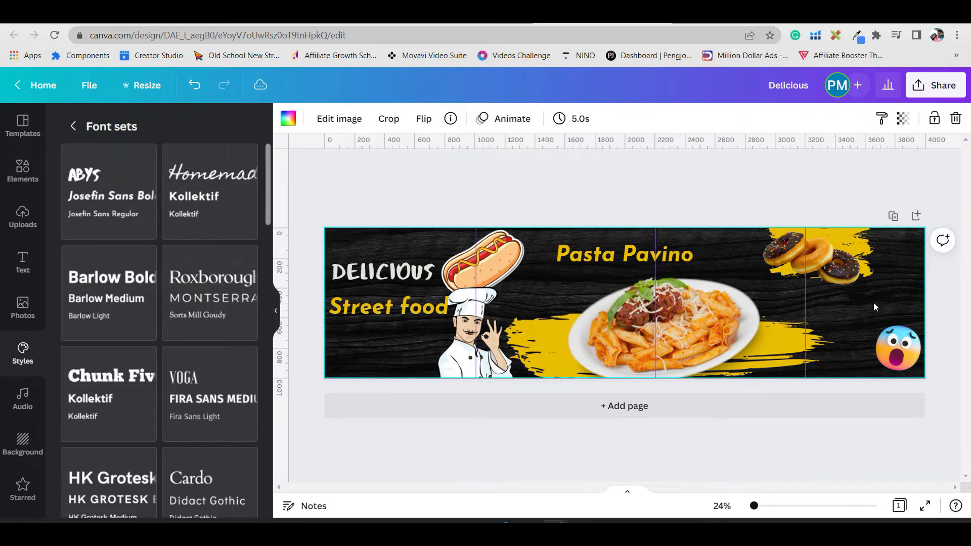
# Duplicate the DELICIOUS text below the donuts and change the copy to "TRY IT AT HOME".
pyautogui.click(605, 252)
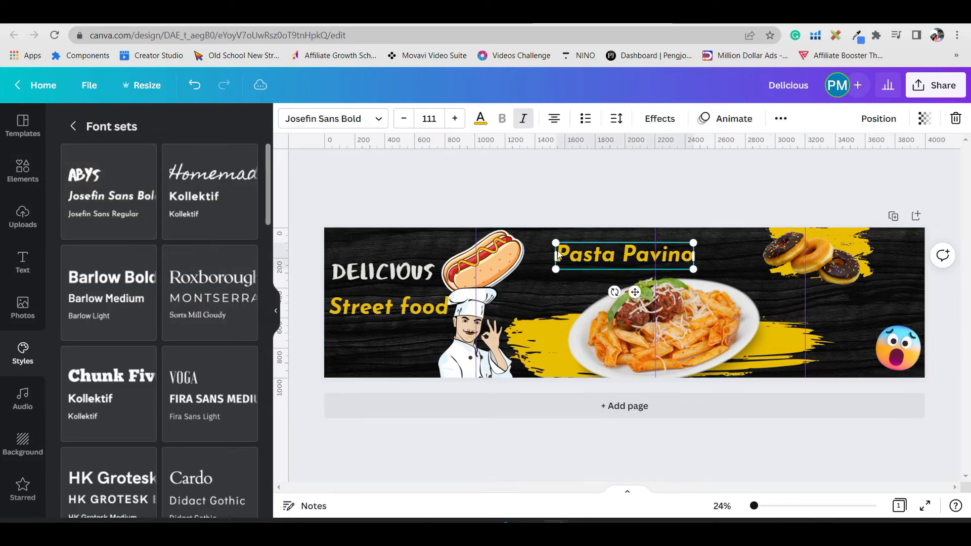
pyautogui.click(390, 275)
pyautogui.moveTo(390, 274); pyautogui.dragTo(862, 339)
pyautogui.doubleClick(815, 303)
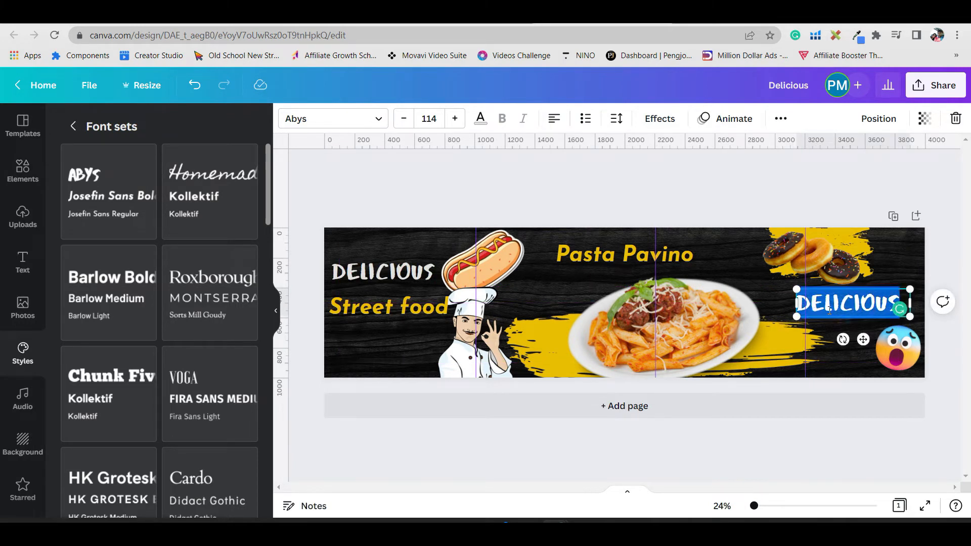
pyautogui.moveTo(882, 320); pyautogui.dragTo(965, 322)
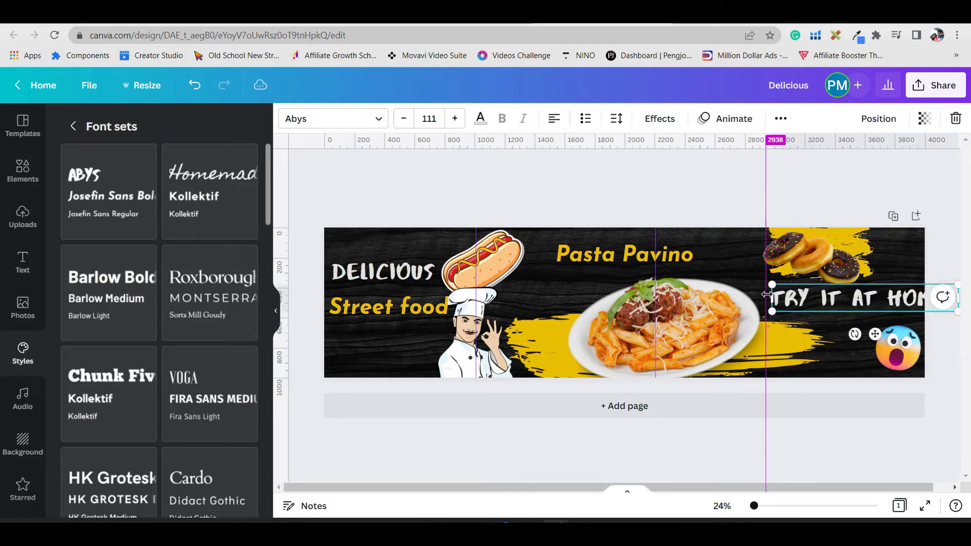
# Shrink the TRY IT AT HOME text to fit between the plate and the banner's right edge, and shift the third guide slightly left.
pyautogui.moveTo(775, 300)
pyautogui.mouseDown()
pyautogui.moveTo(741, 300)
pyautogui.moveTo(762, 290)
pyautogui.mouseUp()
pyautogui.moveTo(853, 304); pyautogui.dragTo(843, 300)
pyautogui.click(890, 441)
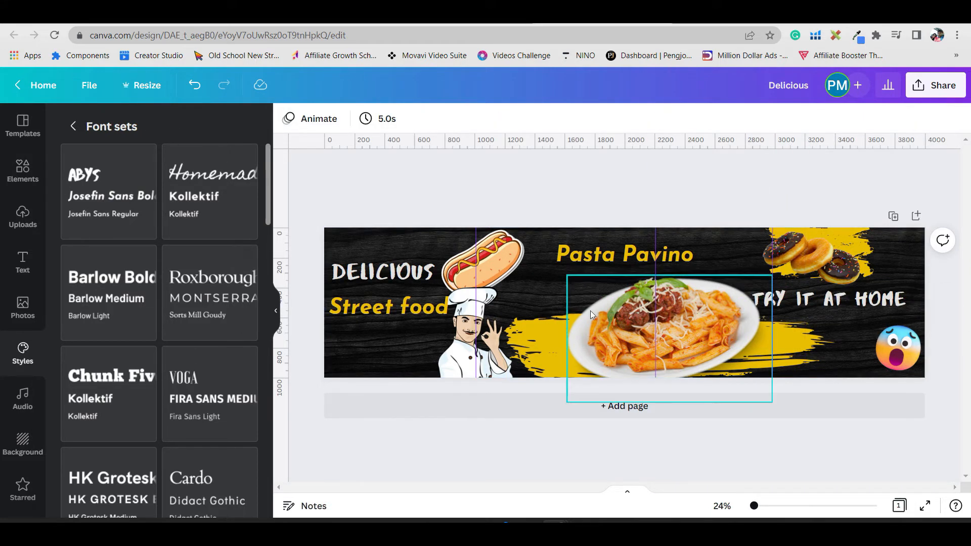
# Move Pasta Pavino up and slightly right toward the banner's upper edge, and nudge TRY IT AT HOME slightly down.
pyautogui.moveTo(613, 257); pyautogui.dragTo(622, 246)
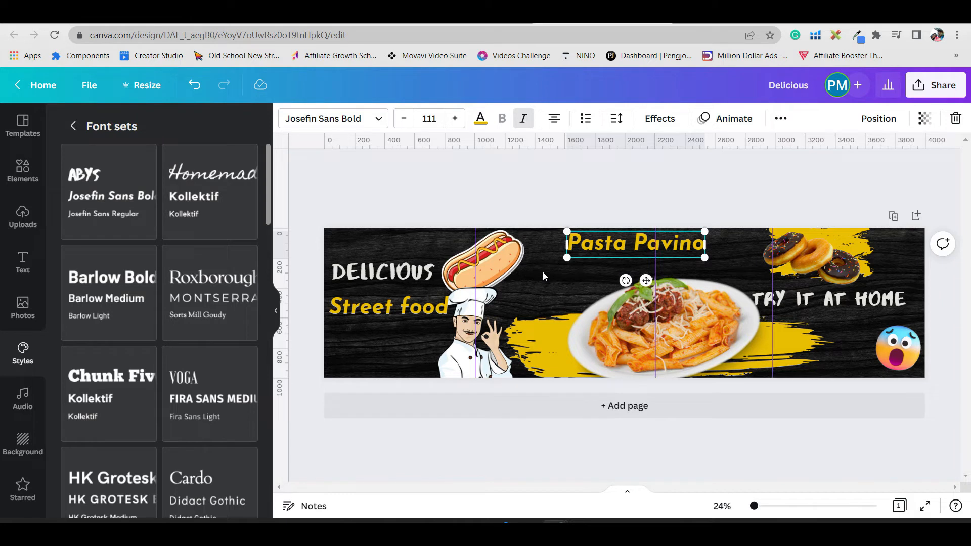
pyautogui.moveTo(824, 300); pyautogui.dragTo(822, 303)
pyautogui.click(926, 434)
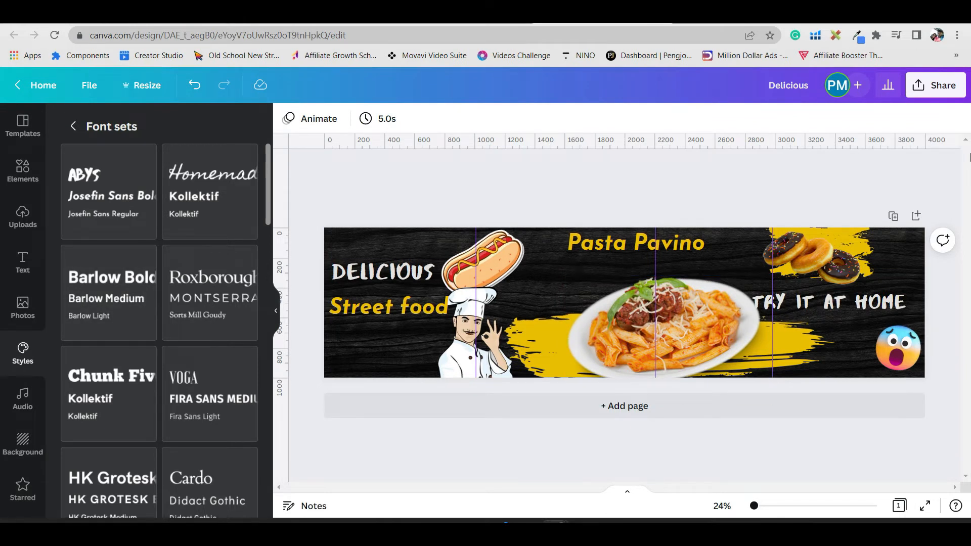
# Download the finished banner as a PNG file.
pyautogui.click(942, 87)
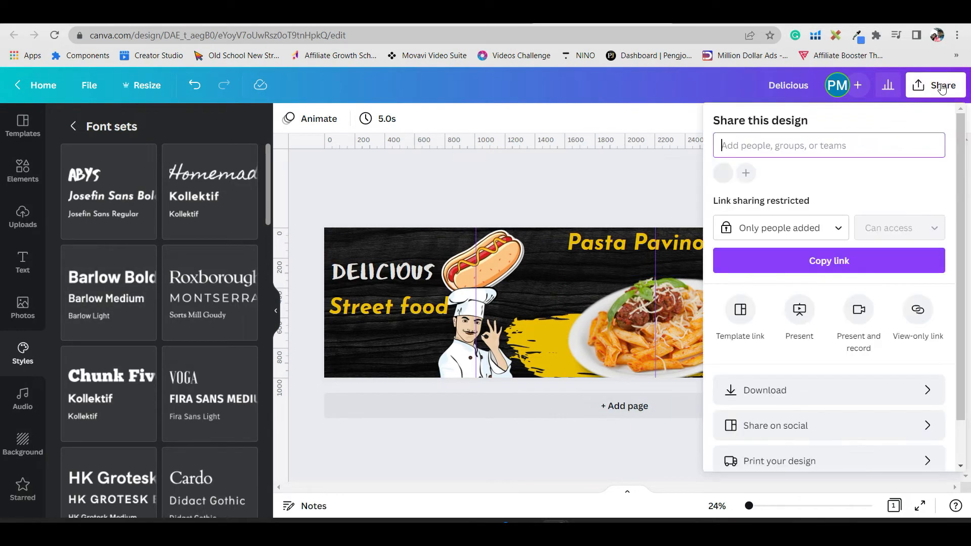
pyautogui.click(797, 398)
pyautogui.click(836, 349)
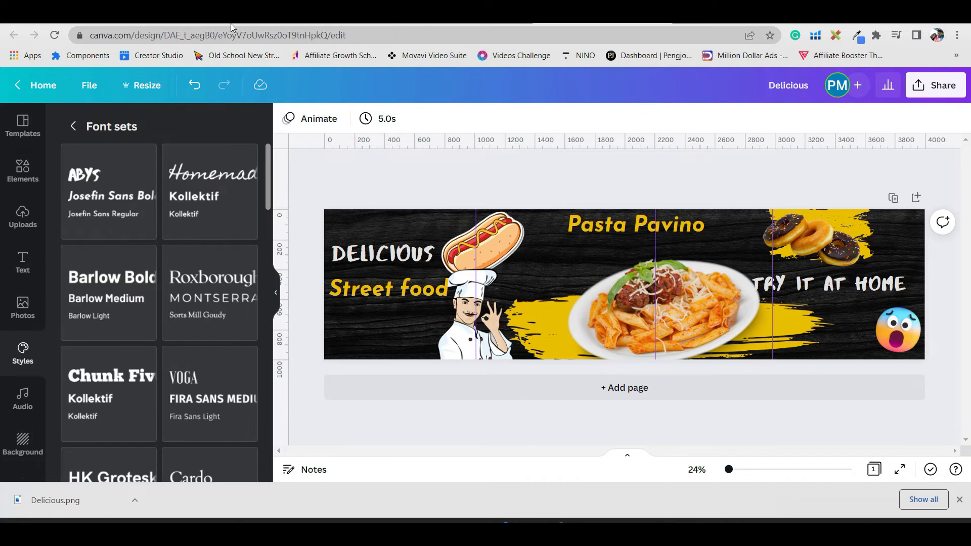
# View the PineTools home page and the PanoramaCrop for Instagram page on Google Play.
pyautogui.click(198, 23)
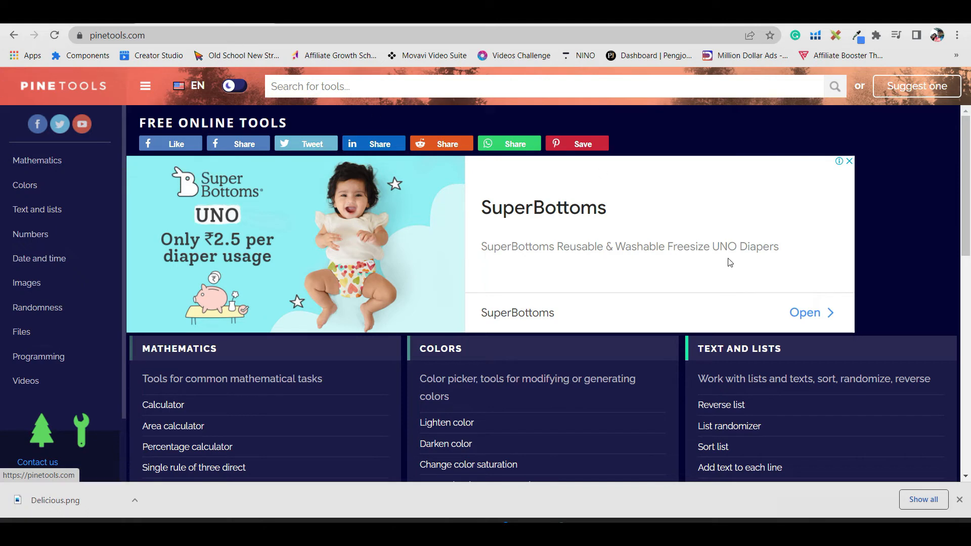
pyautogui.click(321, 16)
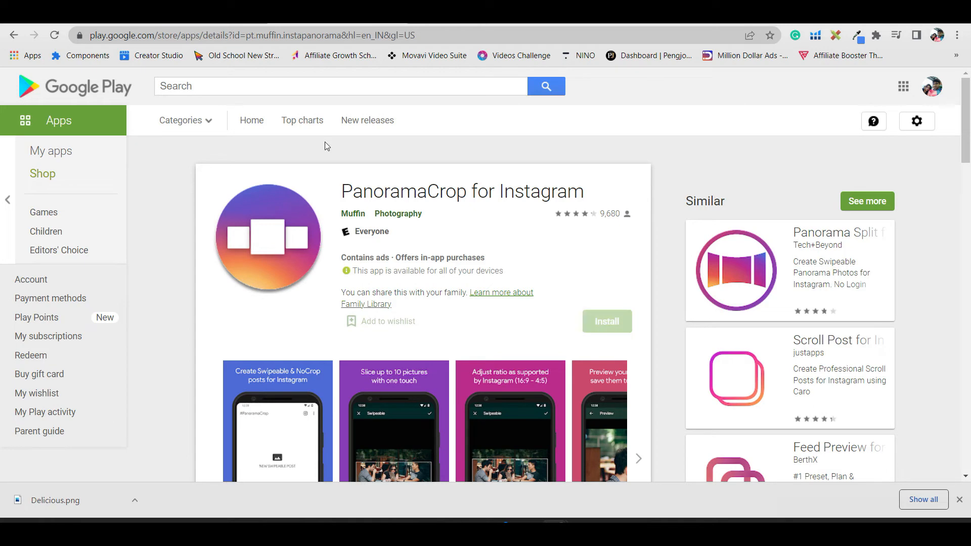
# On PineTools, search for "image split" and open the Split Image tool.
pyautogui.click(227, 23)
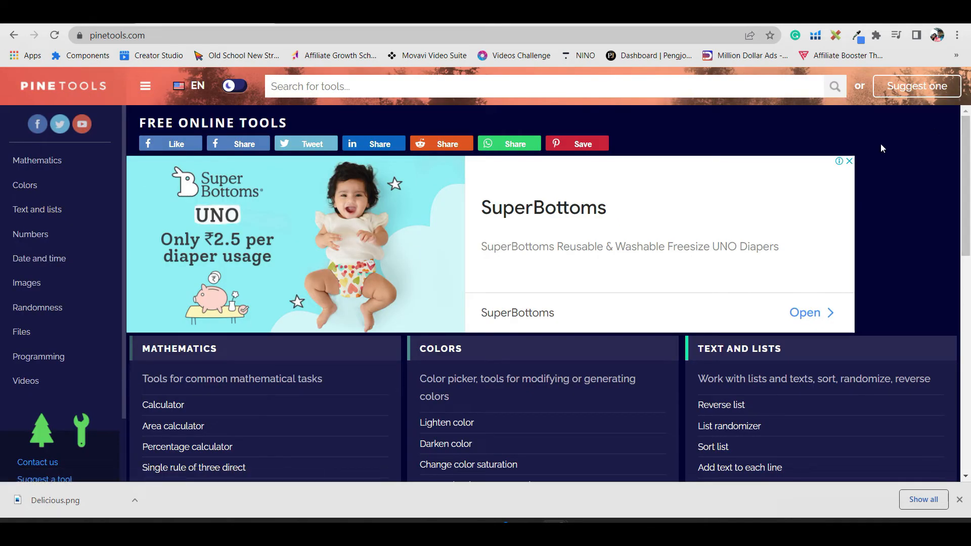
pyautogui.click(310, 88)
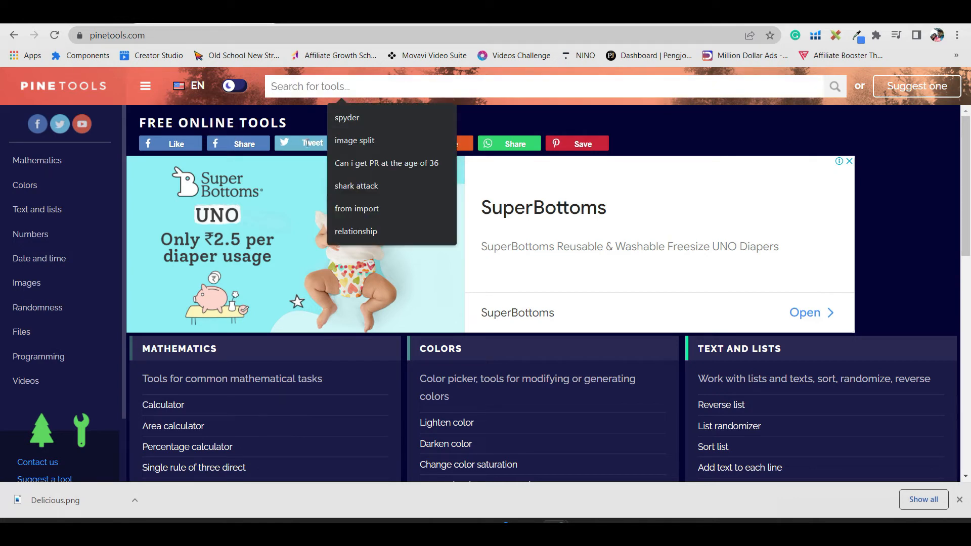
pyautogui.click(352, 143)
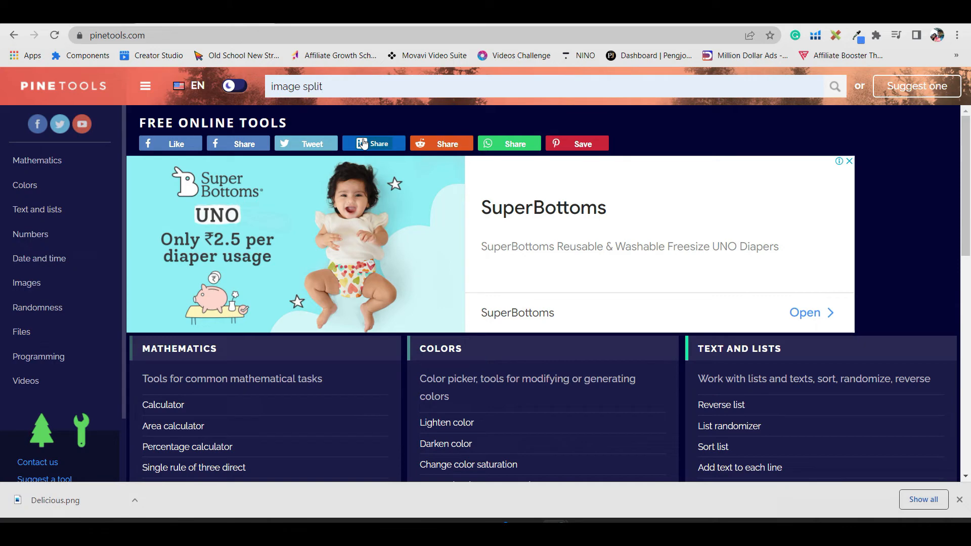
pyautogui.press('Return')
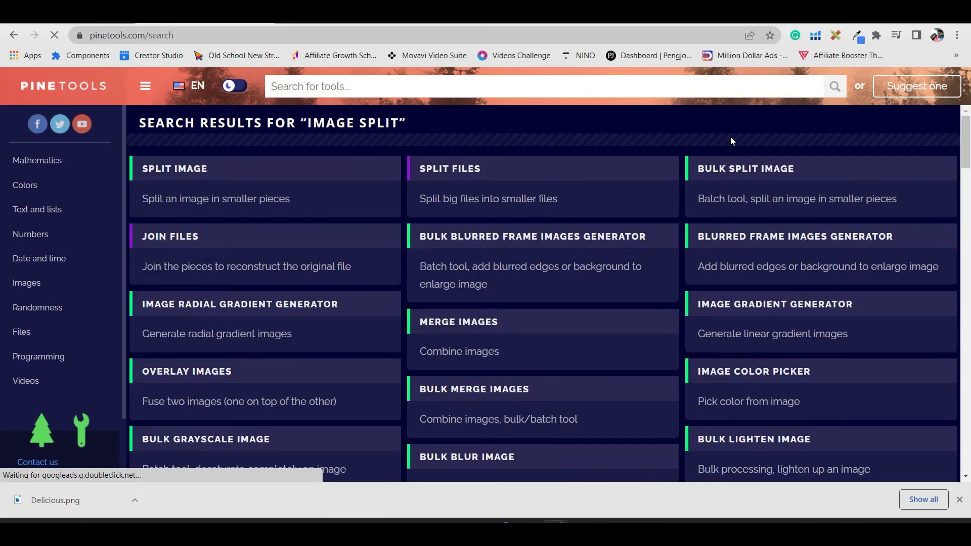
pyautogui.click(167, 171)
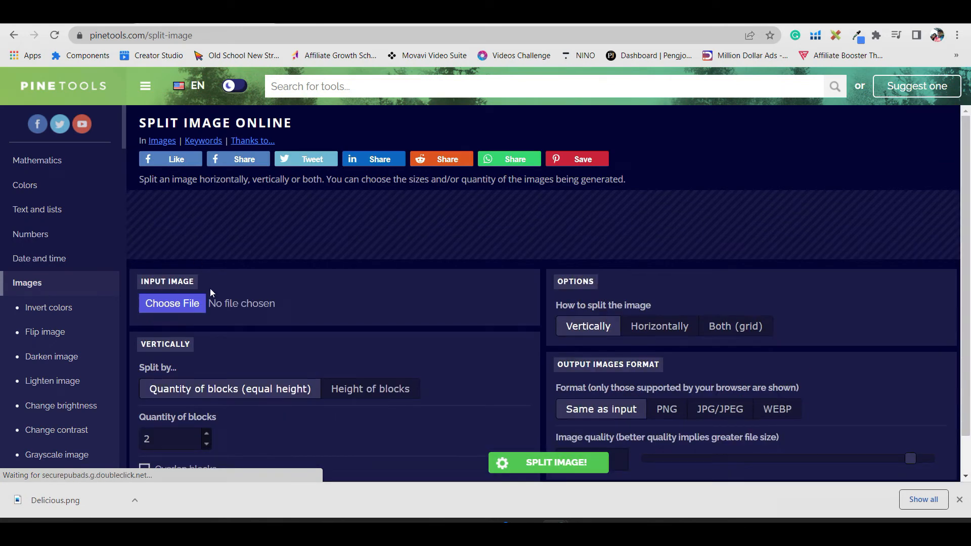
# Load Delicious.png from the Downloads folder as the input image.
pyautogui.click(174, 302)
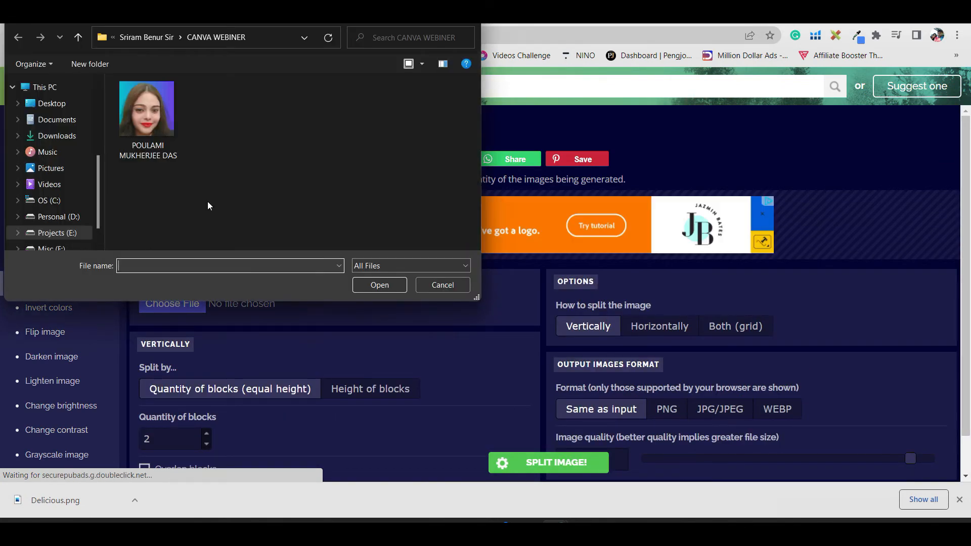
pyautogui.click(51, 135)
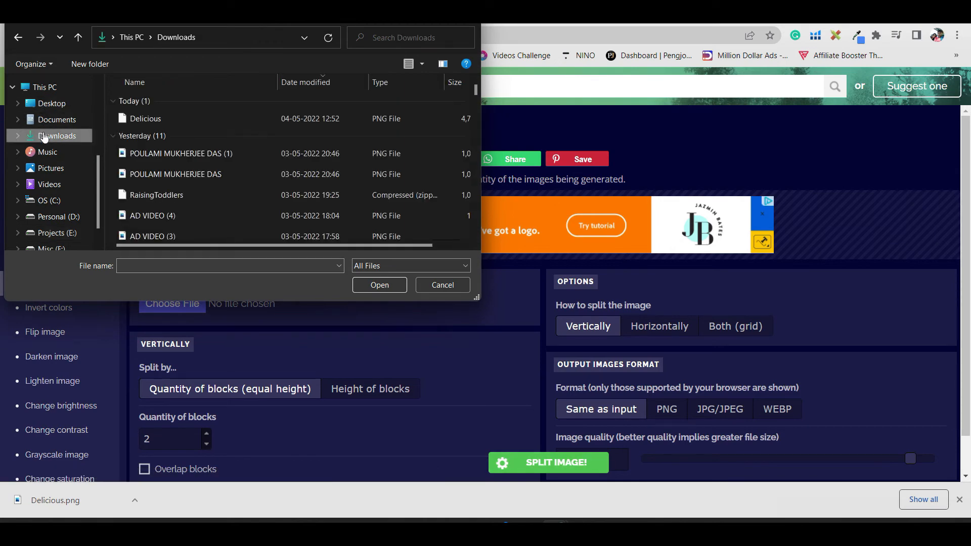
pyautogui.click(196, 115)
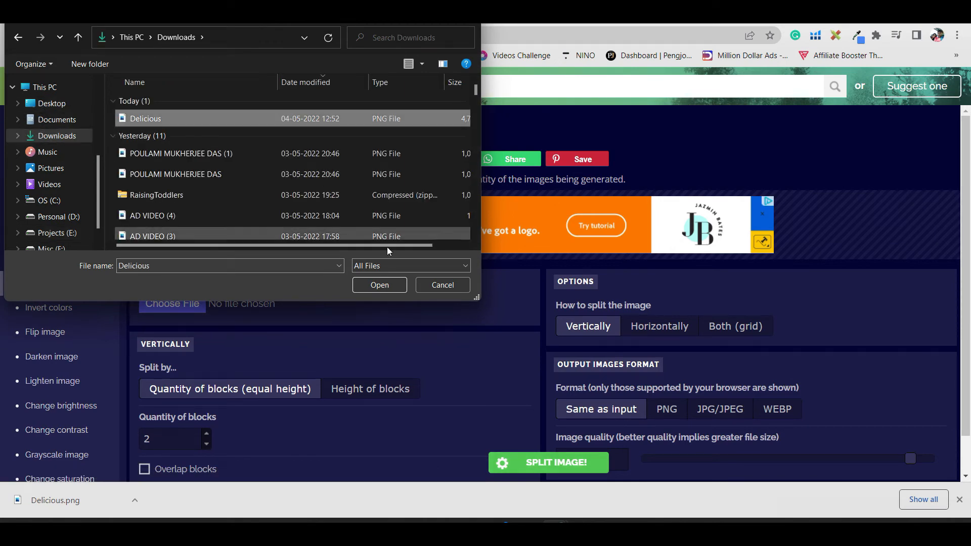
pyautogui.click(387, 284)
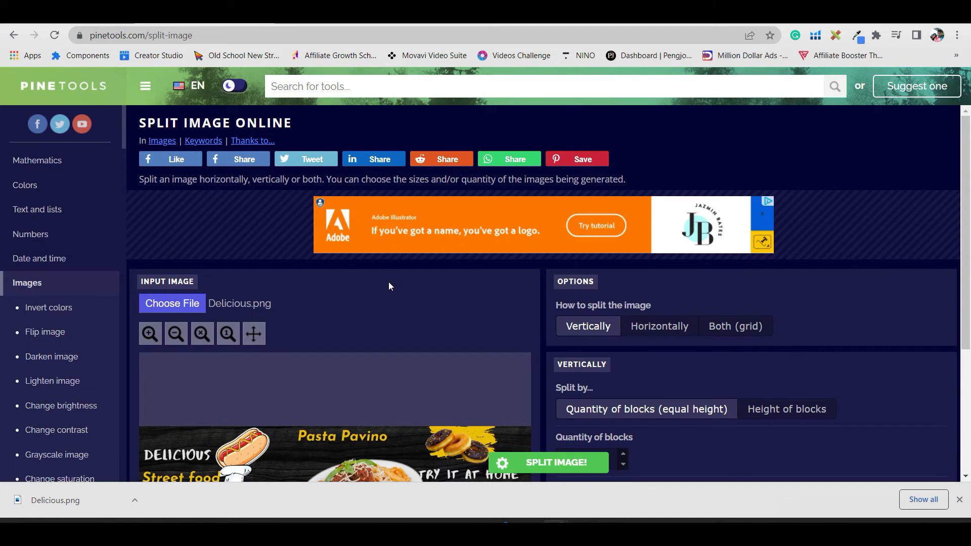
# Configure the split as horizontal with 4 blocks of equal width and PNG output format.
pyautogui.scroll(-3, 357, 334)
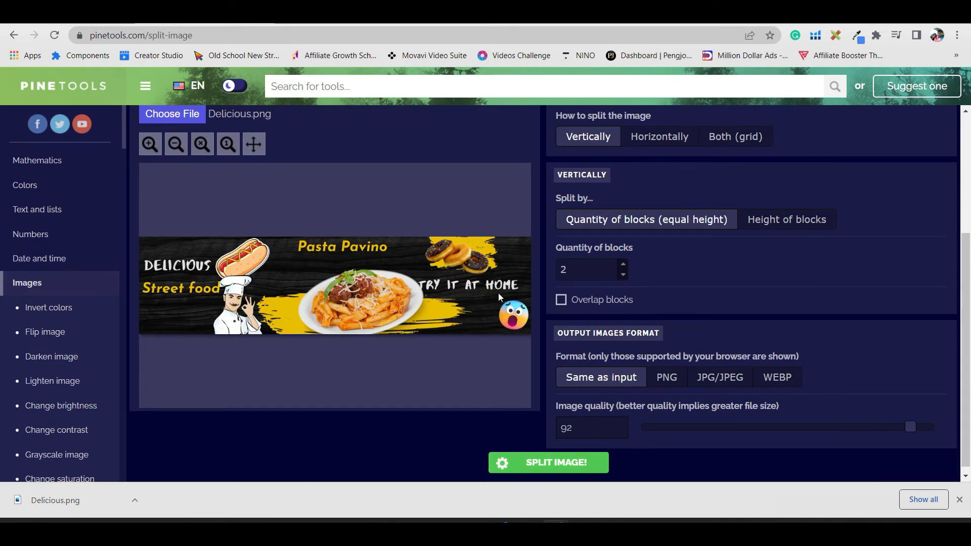
pyautogui.scroll(2, 640, 296)
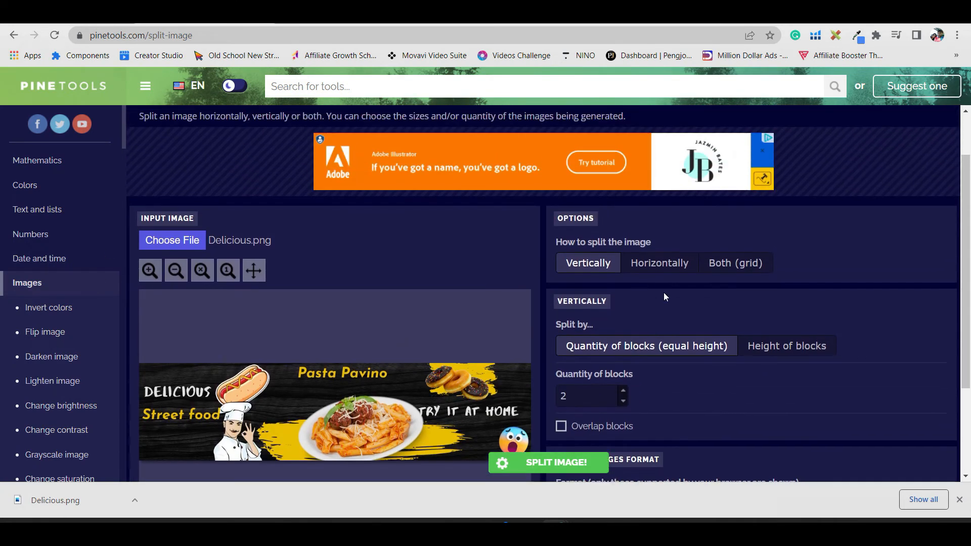
pyautogui.click(658, 266)
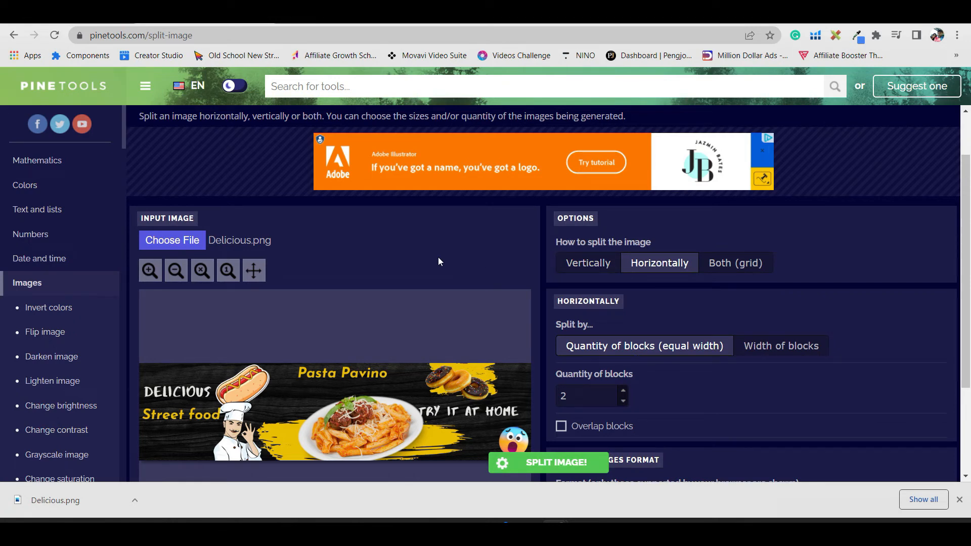
pyautogui.scroll(-2, 677, 280)
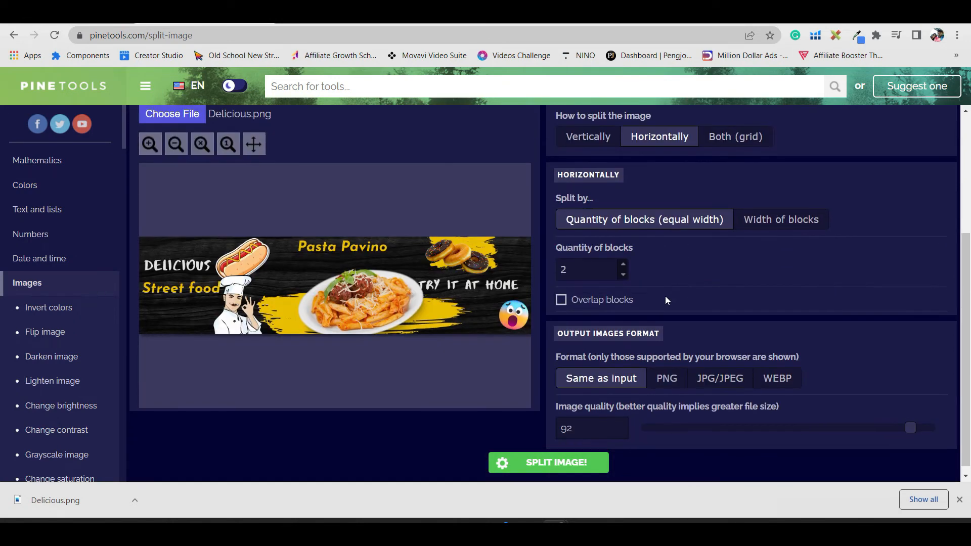
pyautogui.click(622, 264)
pyautogui.click(622, 264)
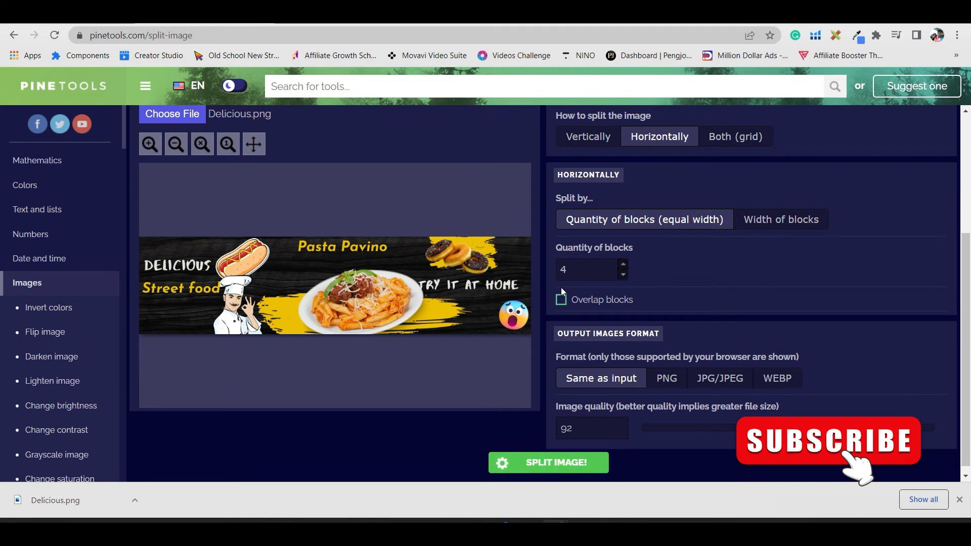
pyautogui.scroll(-1, 704, 287)
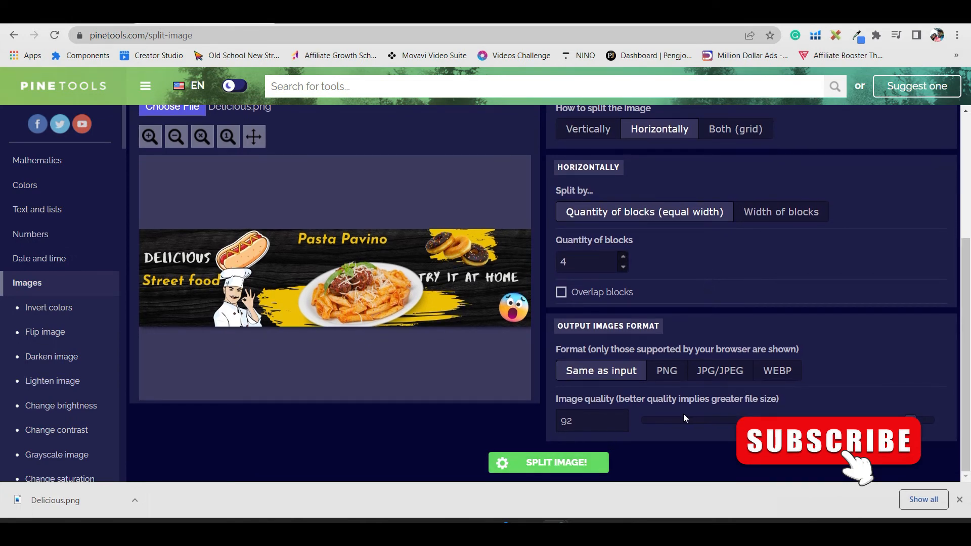
pyautogui.click(668, 373)
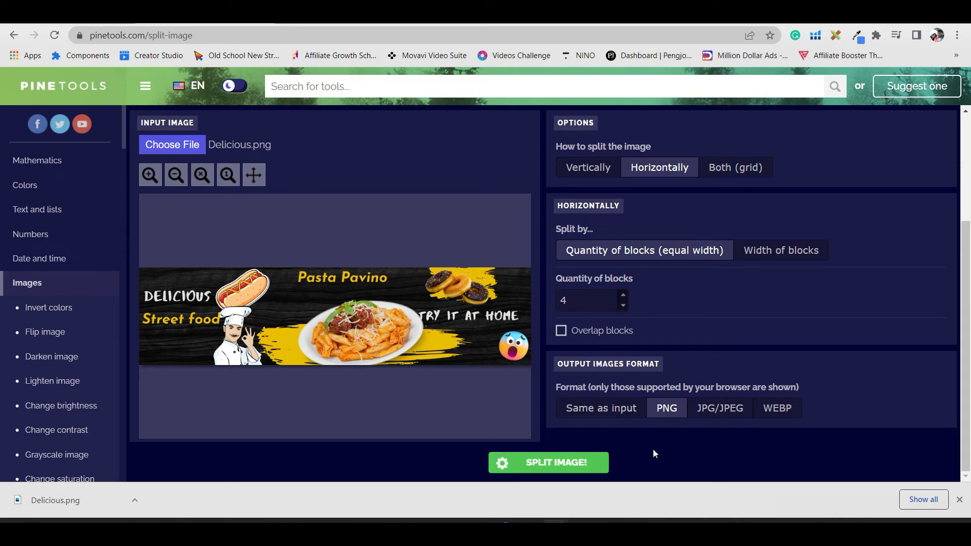
# Split the banner and download all the pieces as one zip file.
pyautogui.click(568, 462)
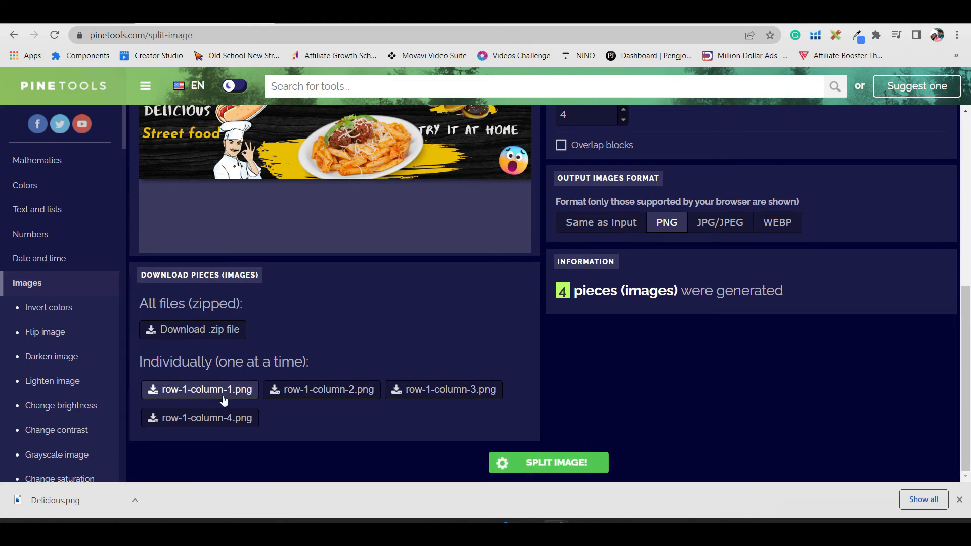
pyautogui.click(191, 333)
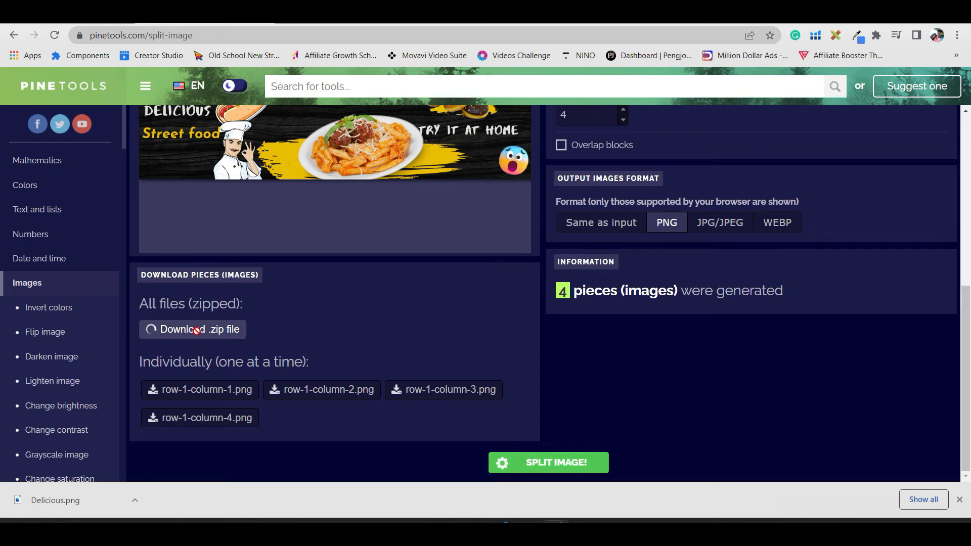
# Open the PineTools.com_files folder inside the downloaded zip and view the row-1-column-1 image, closing the viewer when done.
pyautogui.click(135, 500)
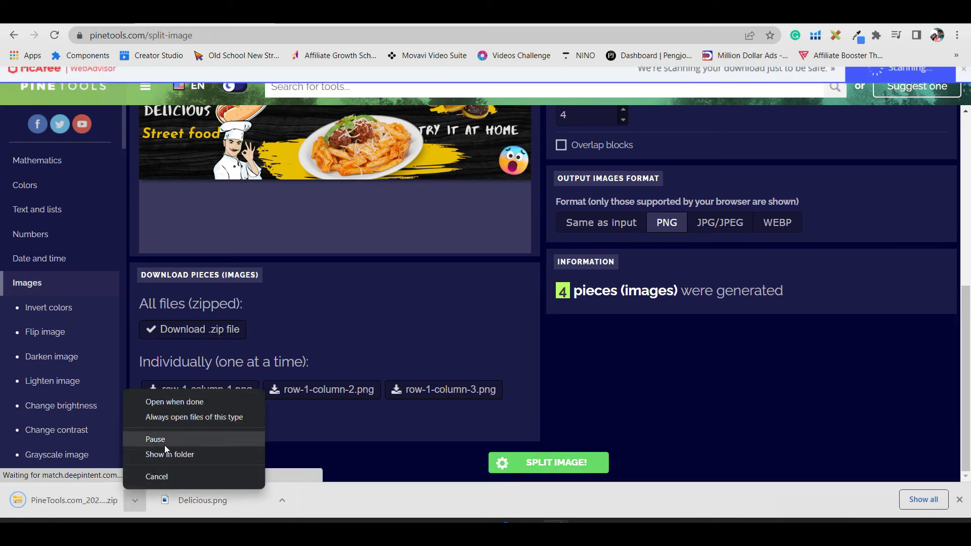
pyautogui.click(160, 455)
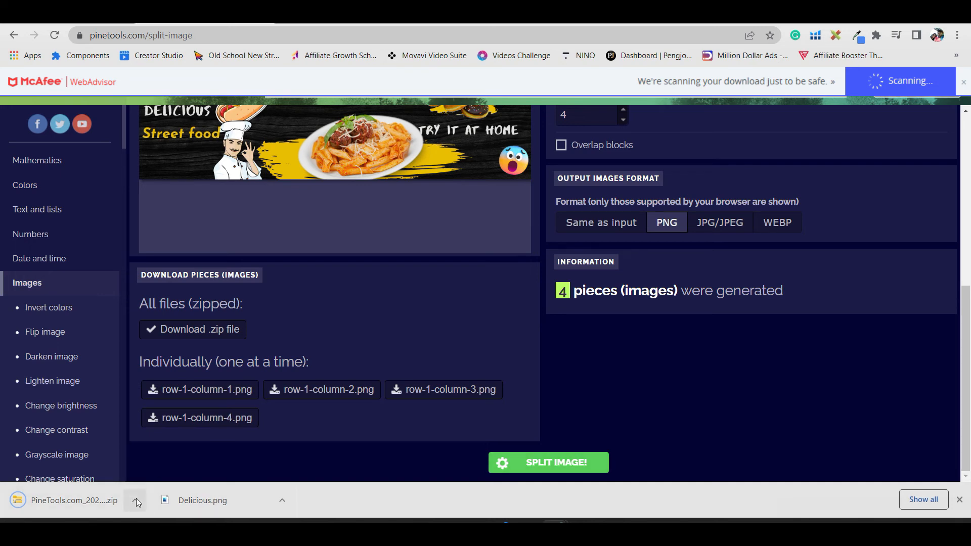
pyautogui.click(135, 500)
pyautogui.click(167, 453)
pyautogui.press('Down')
pyautogui.press('Down')
pyautogui.press('Return')
pyautogui.doubleClick(424, 135)
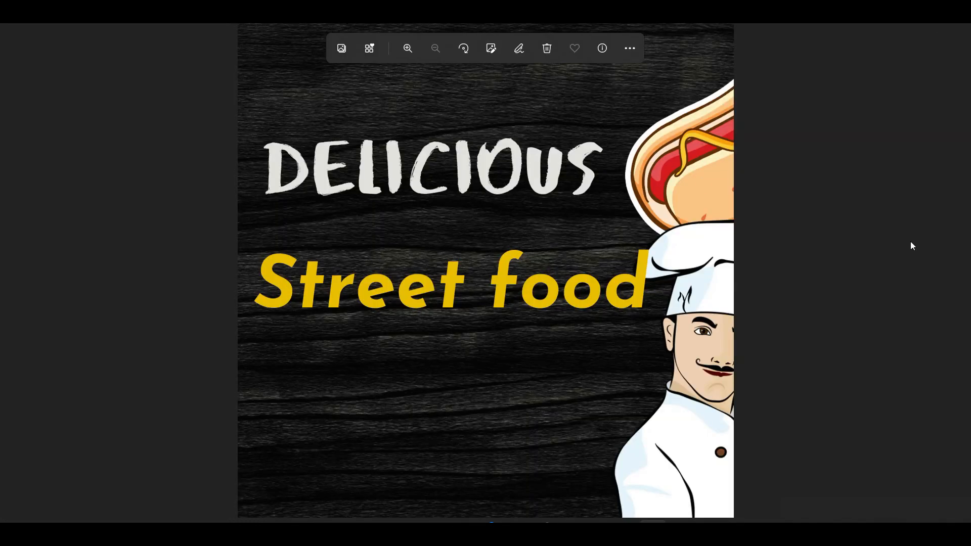
pyautogui.click(954, 24)
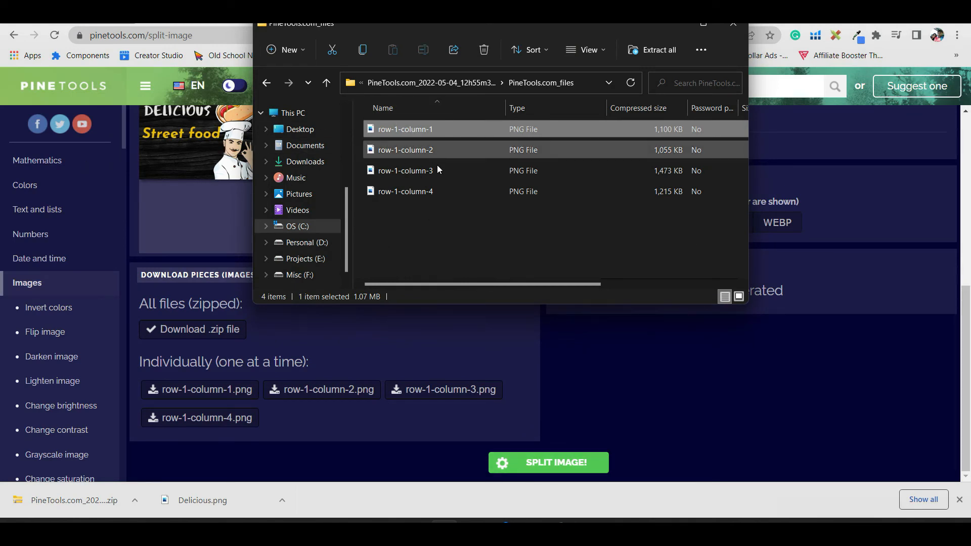
# Copy all four row-1-column PNG files from the zip into the IIMJ folder on the Desktop.
pyautogui.moveTo(421, 223); pyautogui.dragTo(404, 127)
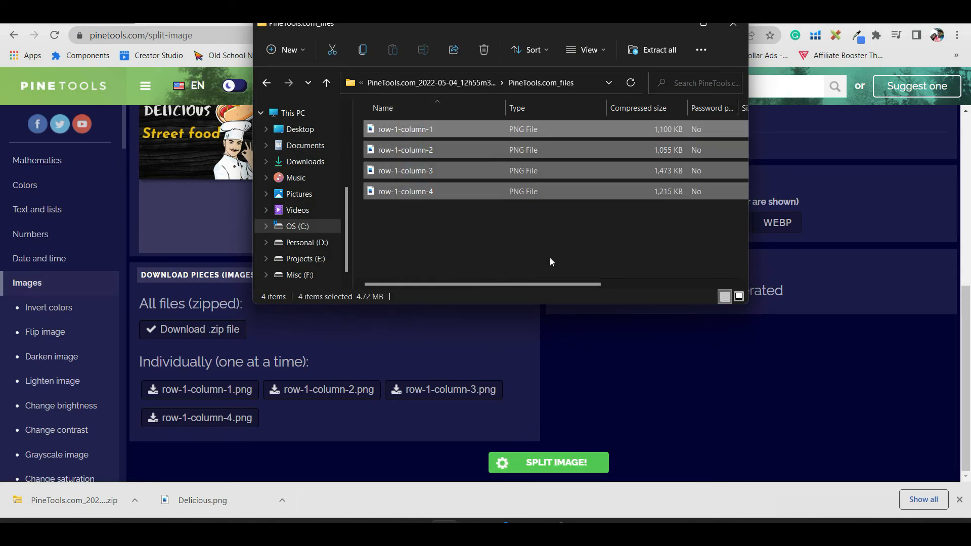
pyautogui.click(299, 130)
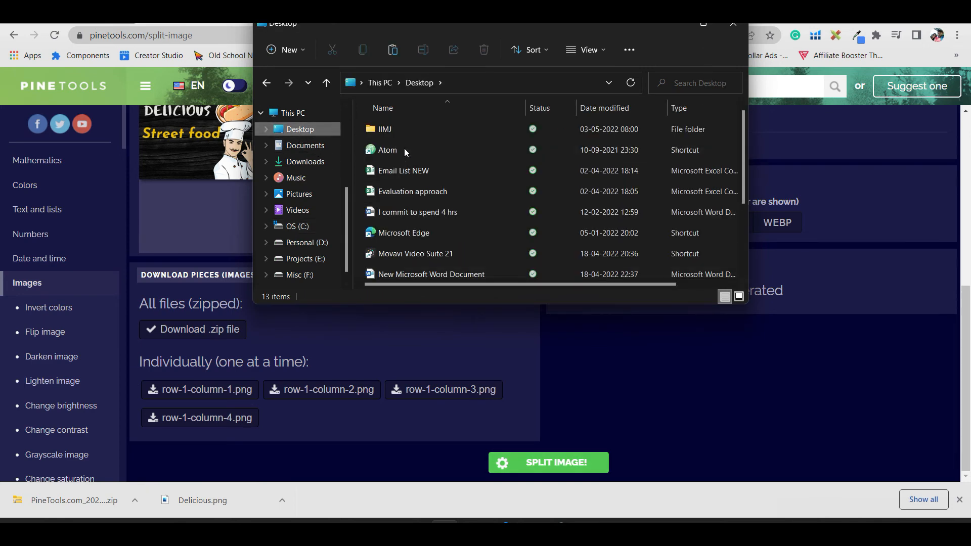
pyautogui.scroll(-2, 447, 229)
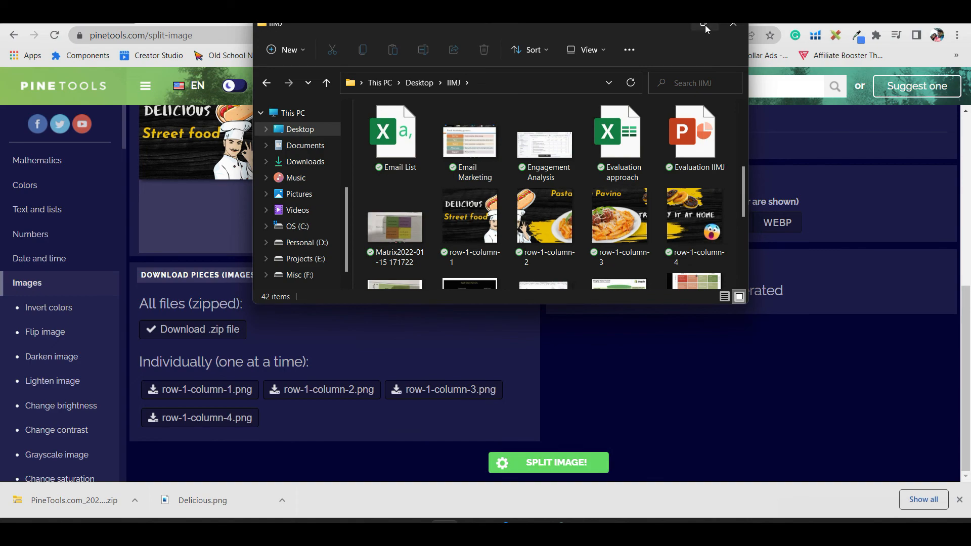
pyautogui.click(702, 24)
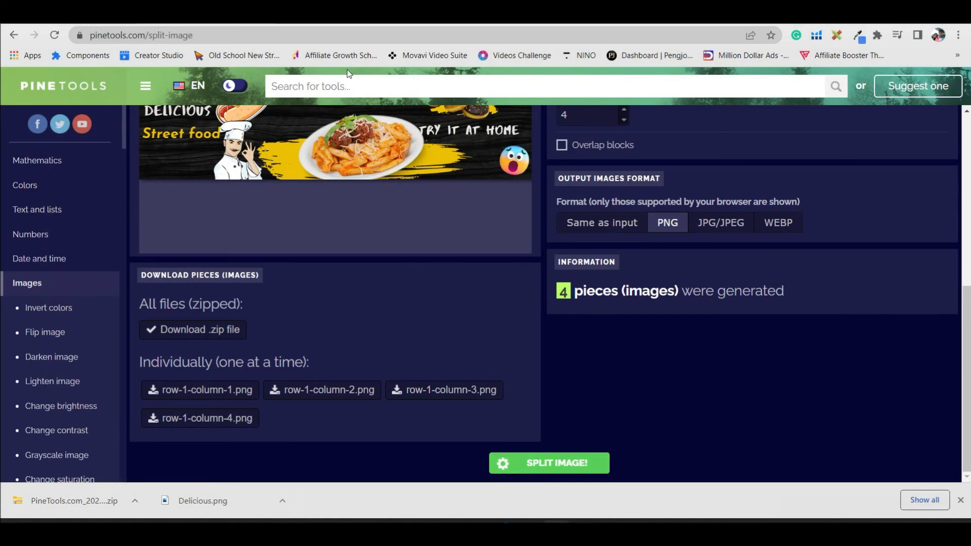
# Return to the banner design in Canva.
pyautogui.scroll(5, 413, 204)
pyautogui.scroll(2, 420, 204)
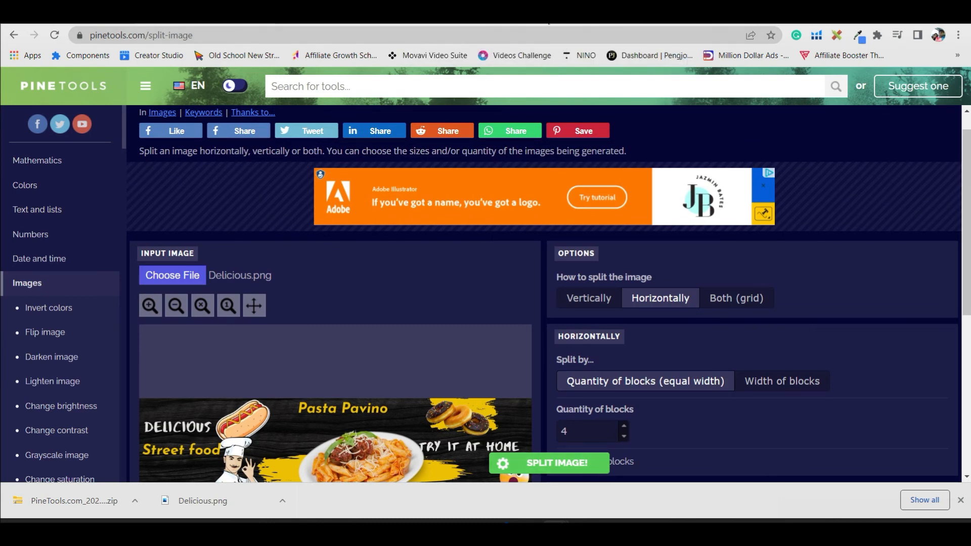
pyautogui.click(583, 27)
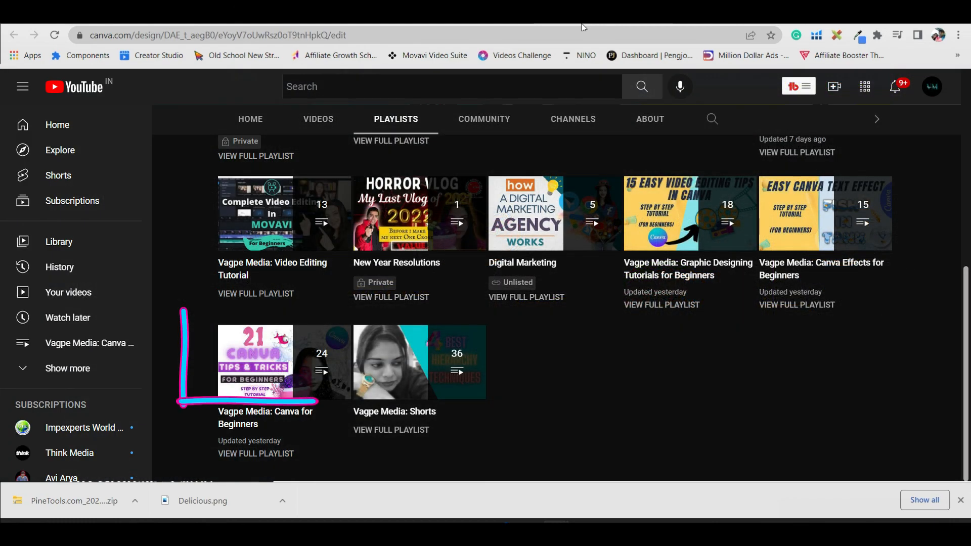